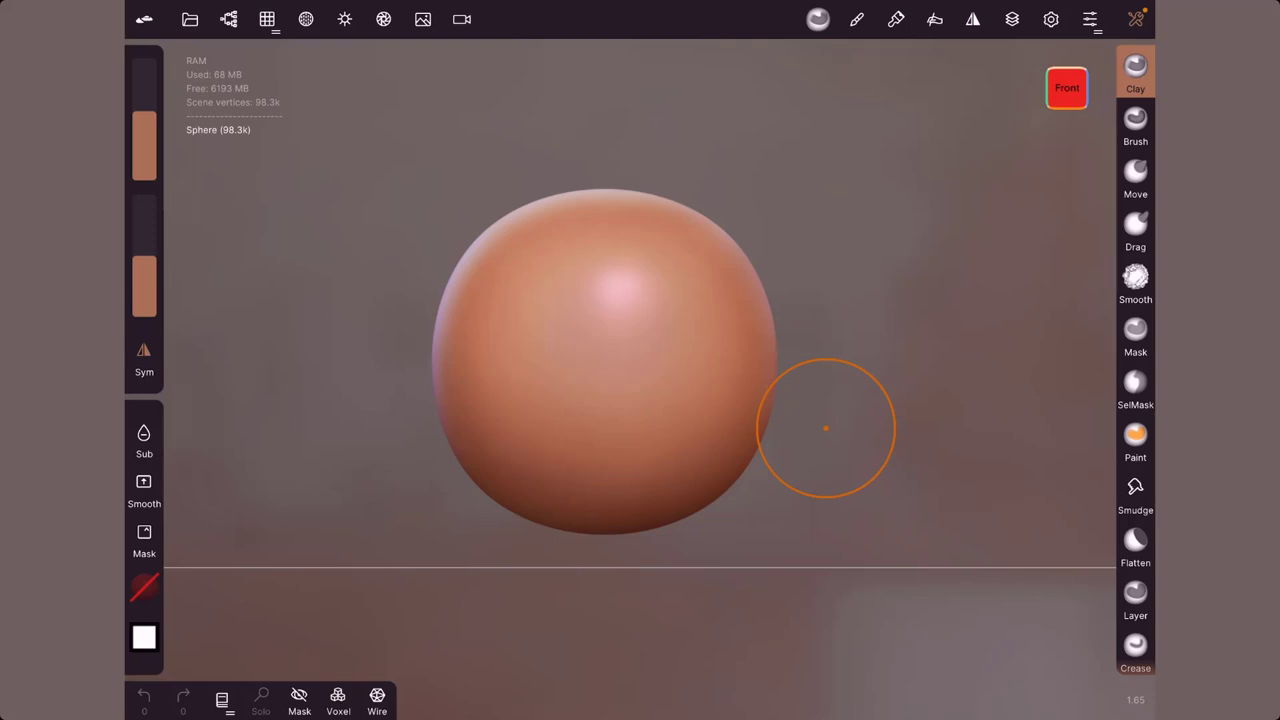
Step: Delete the default sphere and add a Box primitive in its place
{"action": "left_click", "coordinate": [229, 19]}
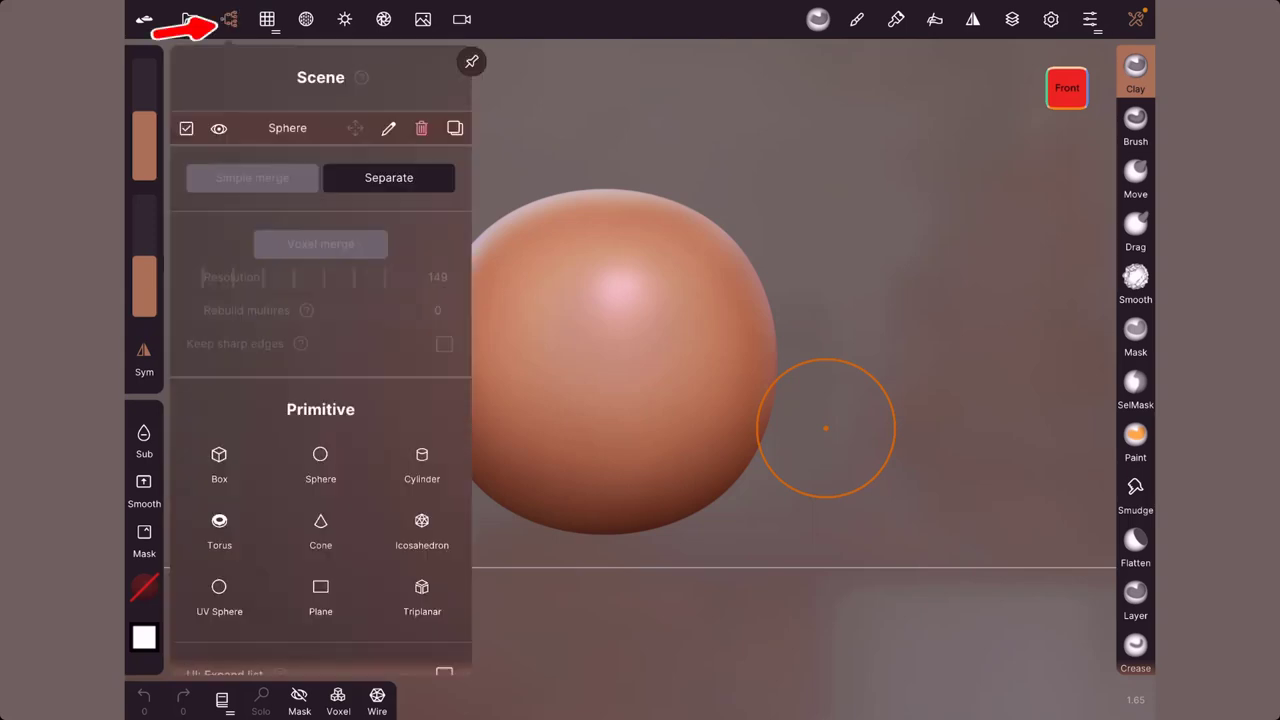
{"action": "left_click", "coordinate": [421, 128]}
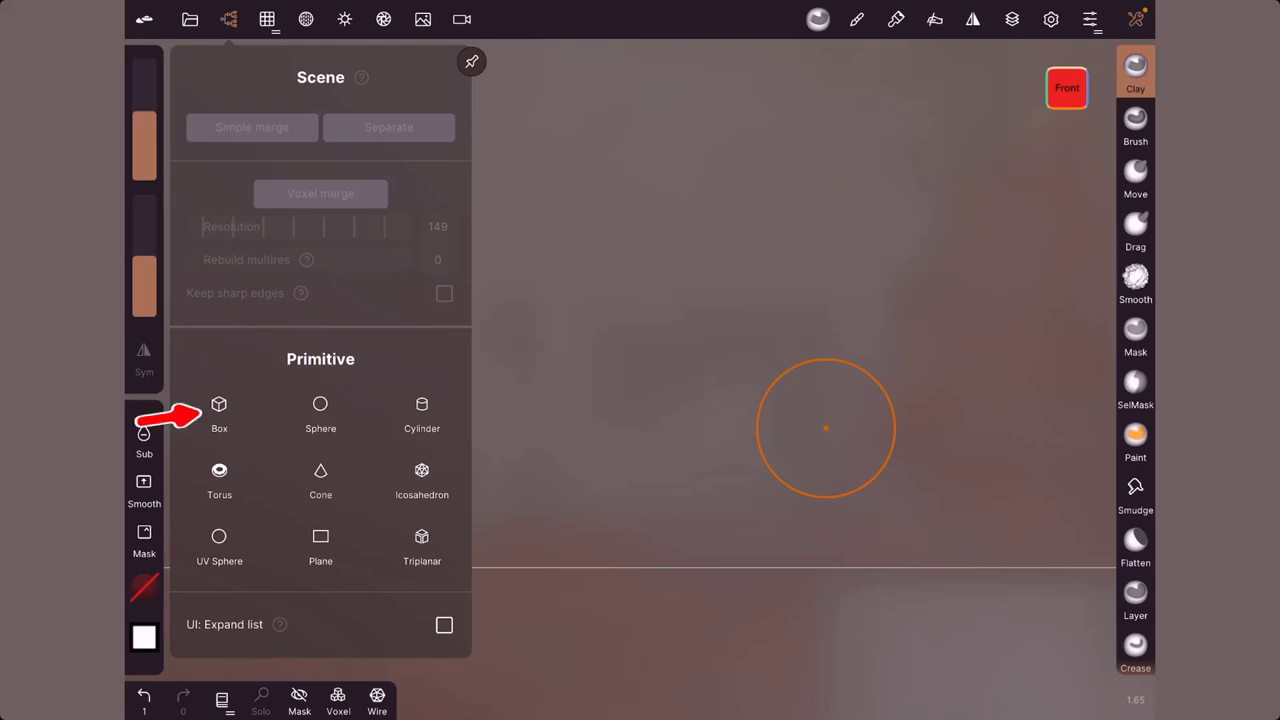
{"action": "left_click", "coordinate": [219, 410]}
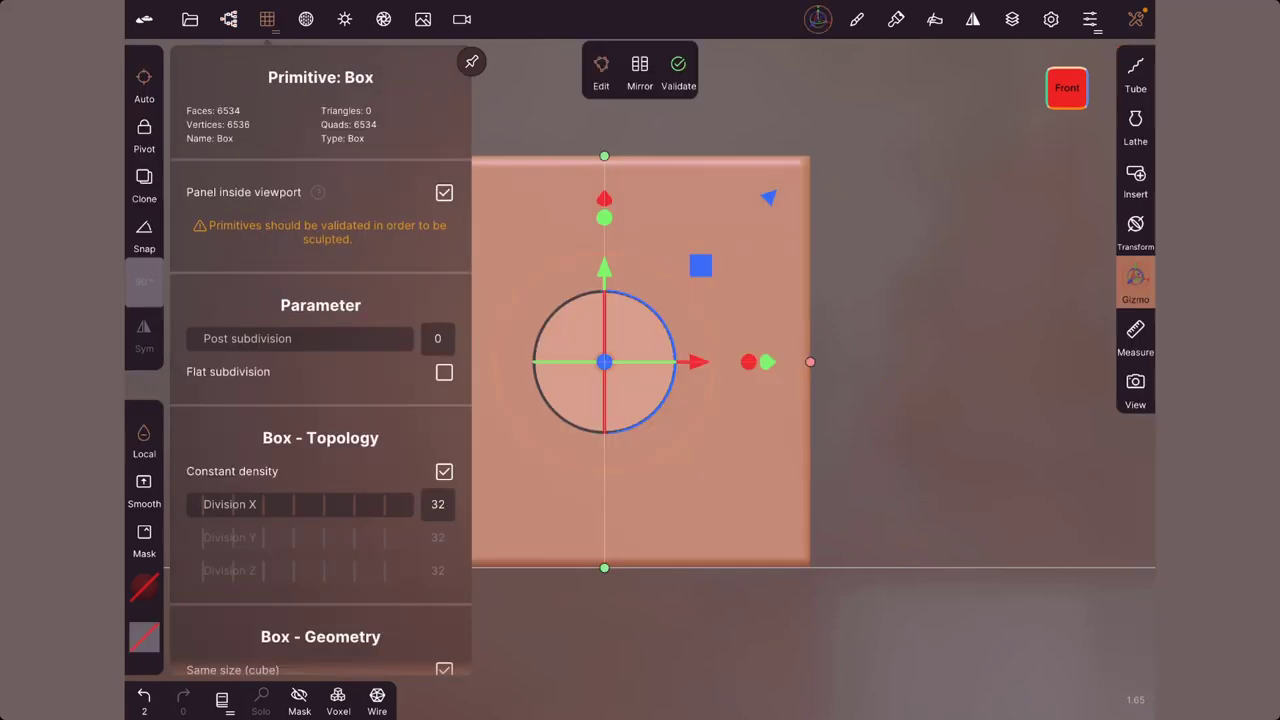
{"action": "left_click", "coordinate": [267, 19]}
{"action": "left_click_drag", "start_coordinate": [900, 300], "coordinate": [960, 360]}
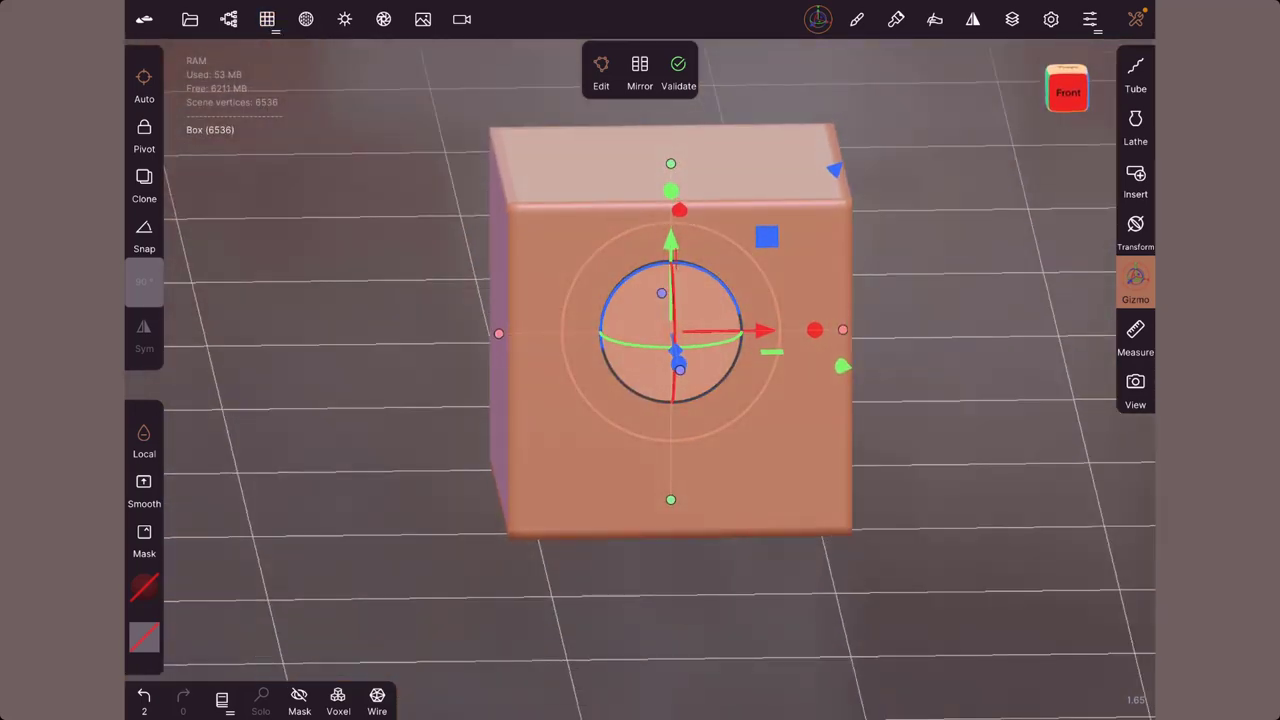
Step: Lower the box's divisions from 32 to 19 and show its mesh wireframe
{"action": "left_click", "coordinate": [228, 19]}
{"action": "left_click", "coordinate": [267, 19]}
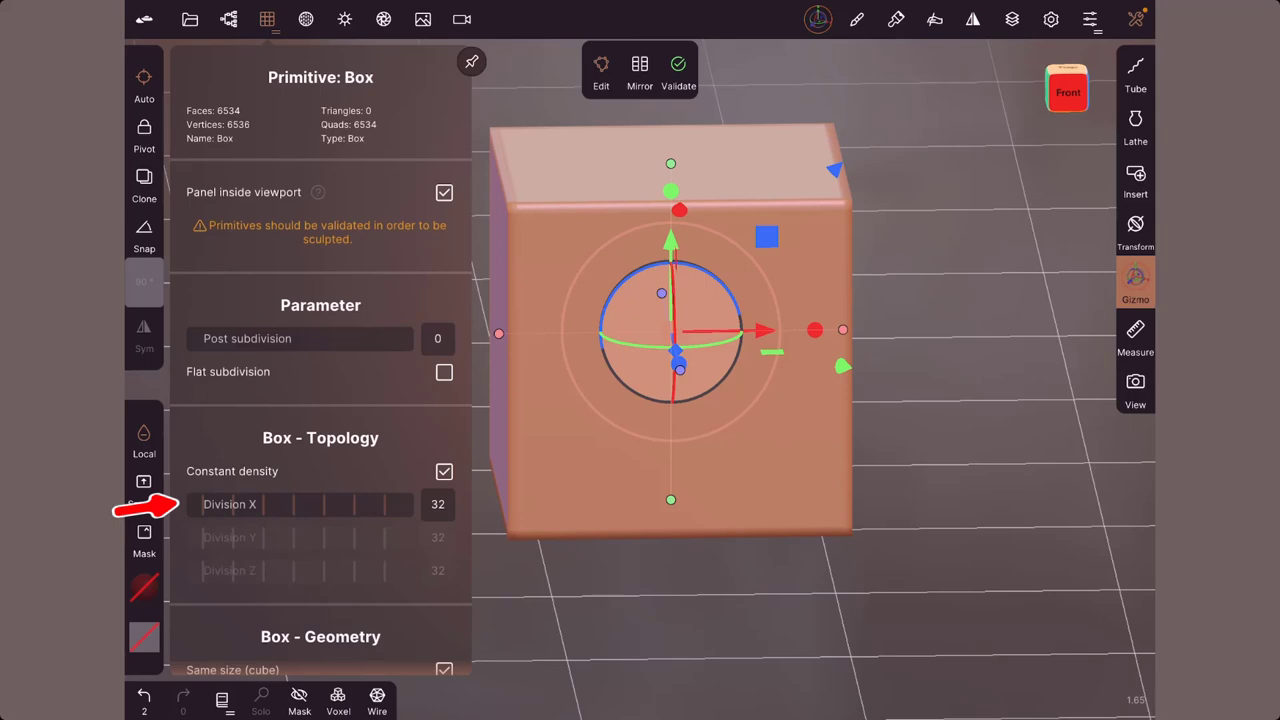
{"action": "left_click_drag", "start_coordinate": [300, 504], "coordinate": [255, 504]}
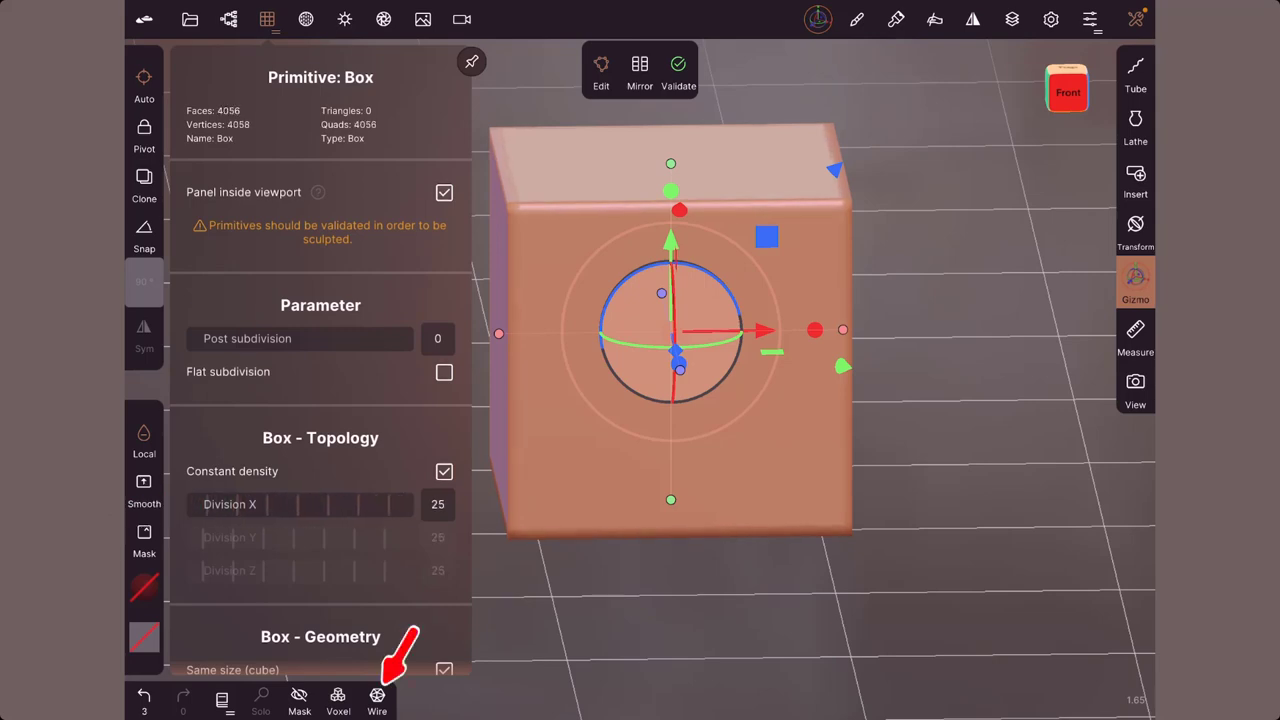
{"action": "left_click", "coordinate": [377, 694]}
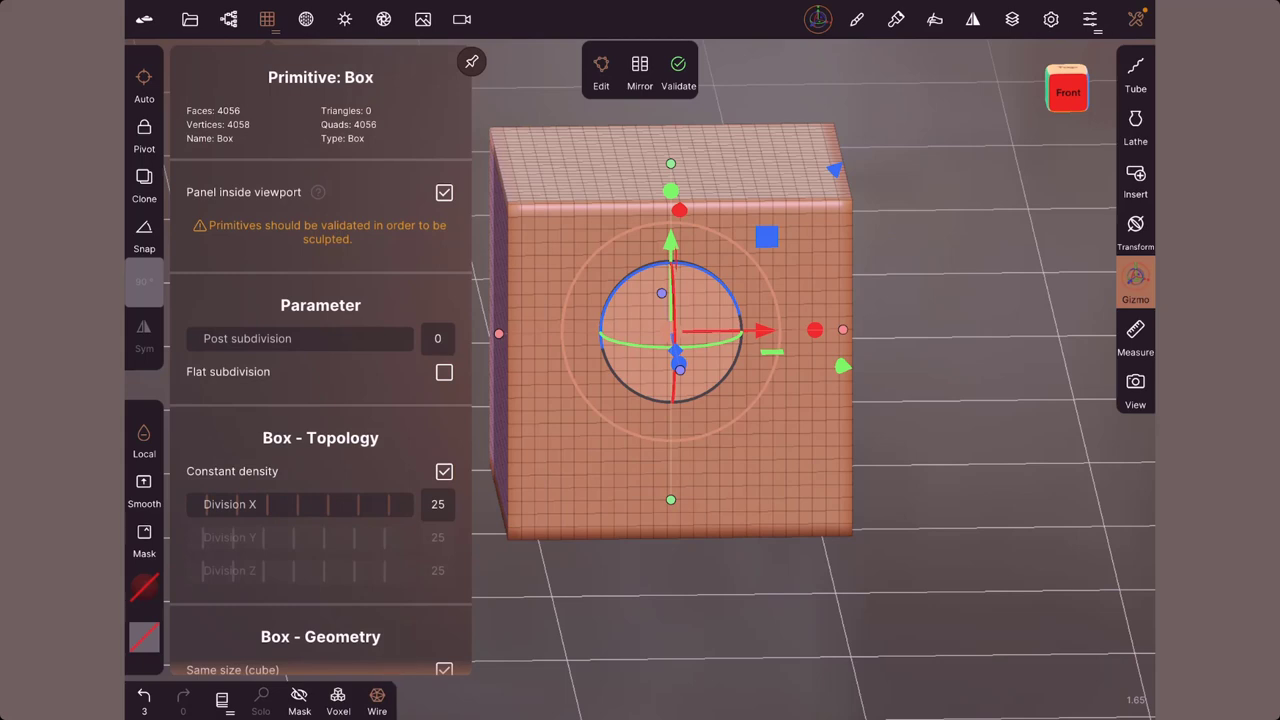
{"action": "left_click_drag", "start_coordinate": [300, 504], "coordinate": [258, 504]}
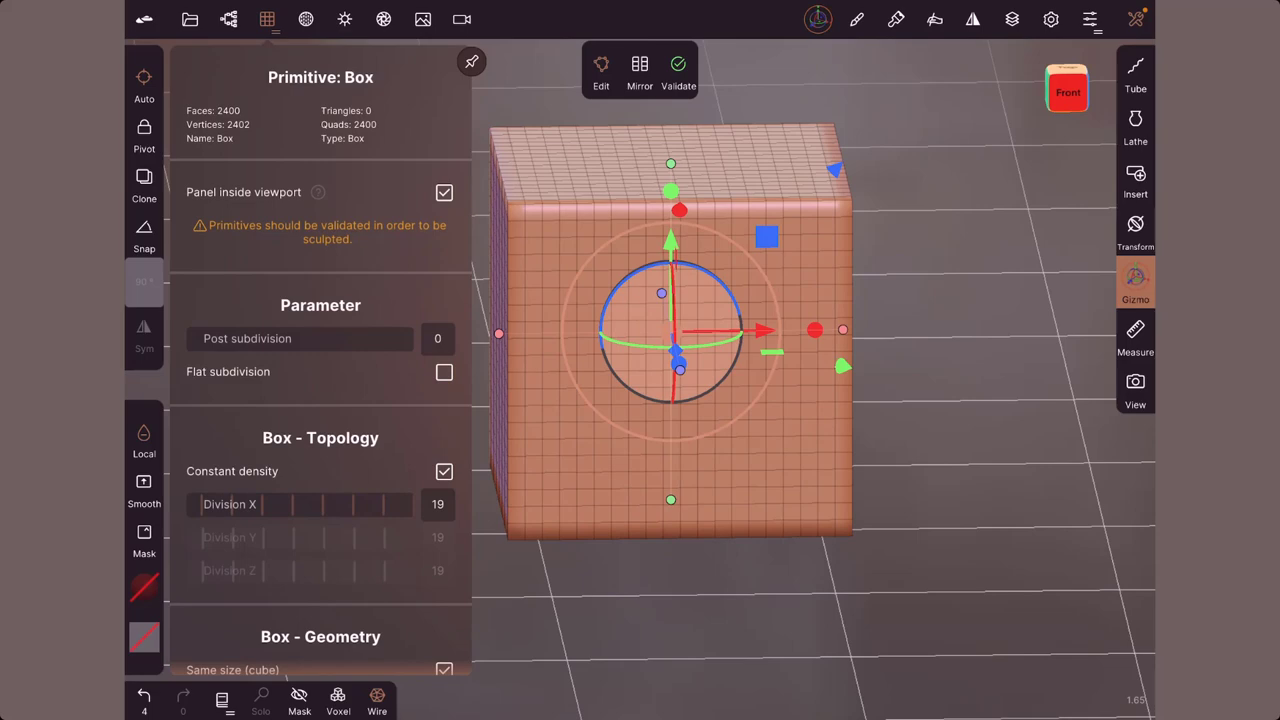
{"action": "left_click", "coordinate": [267, 19]}
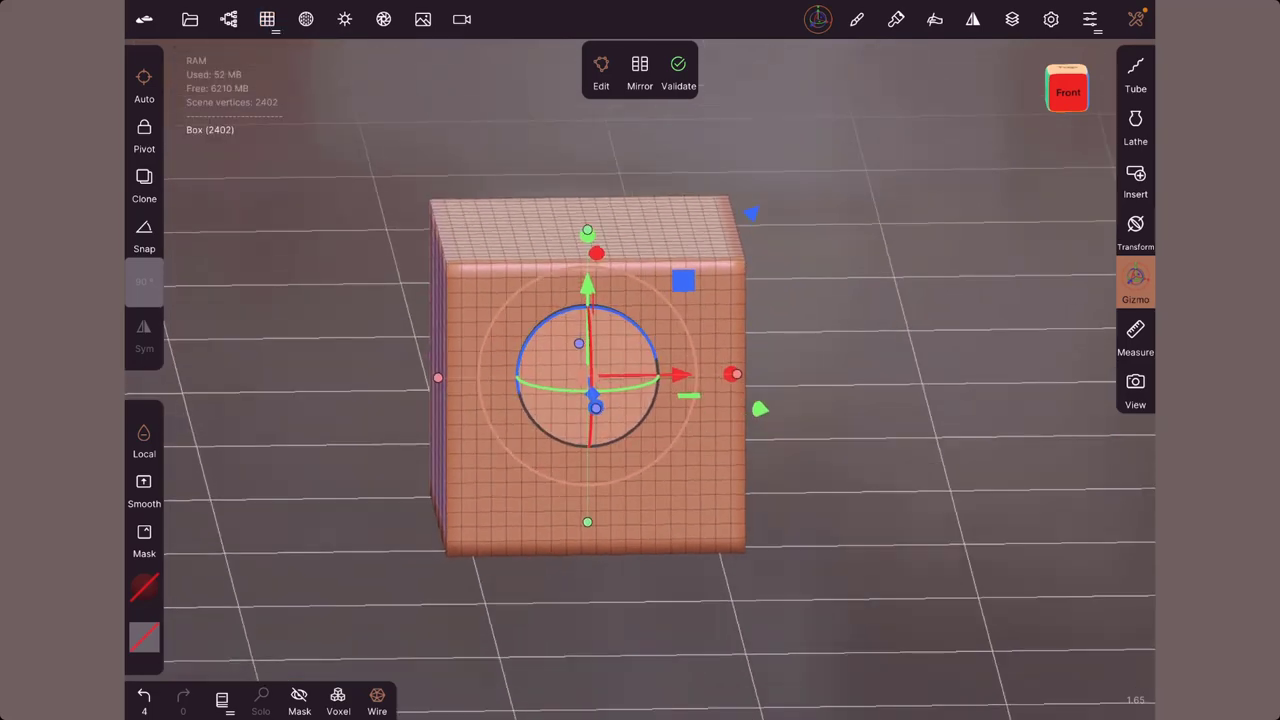
Step: Validate the box, snap to the Front view and check the Orthographic camera settings
{"action": "left_click", "coordinate": [678, 70]}
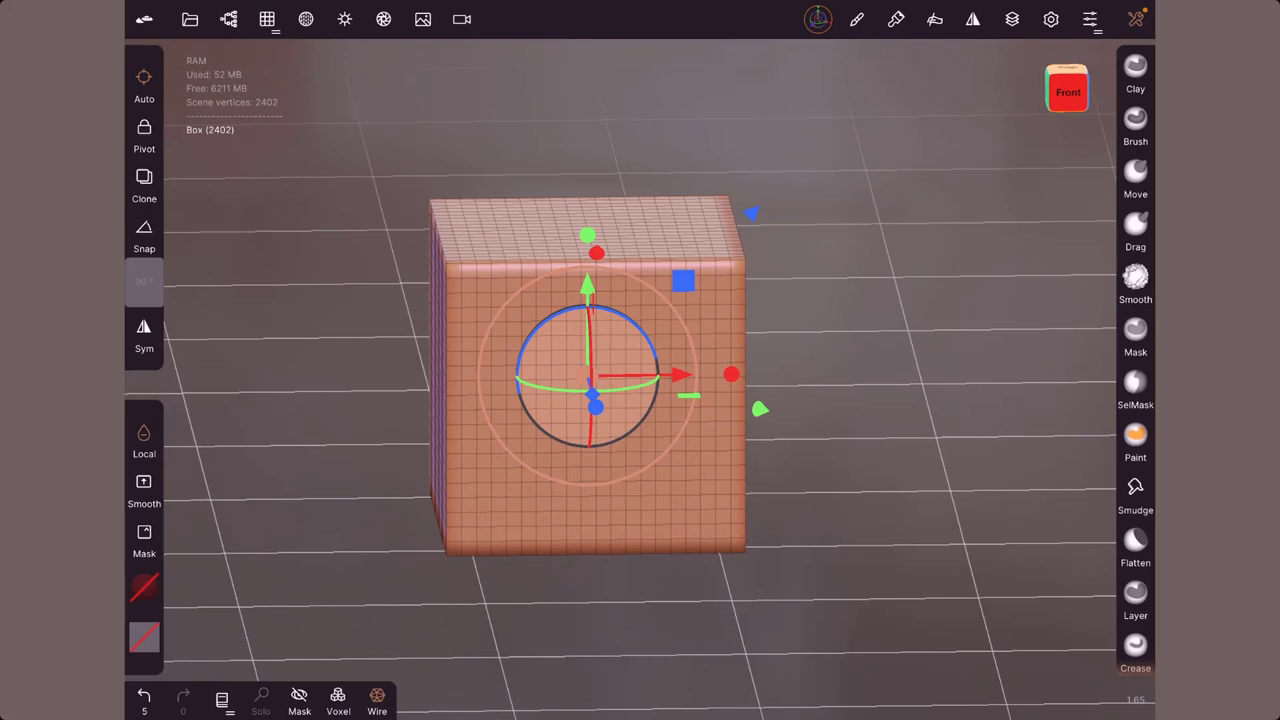
{"action": "left_click", "coordinate": [1067, 90]}
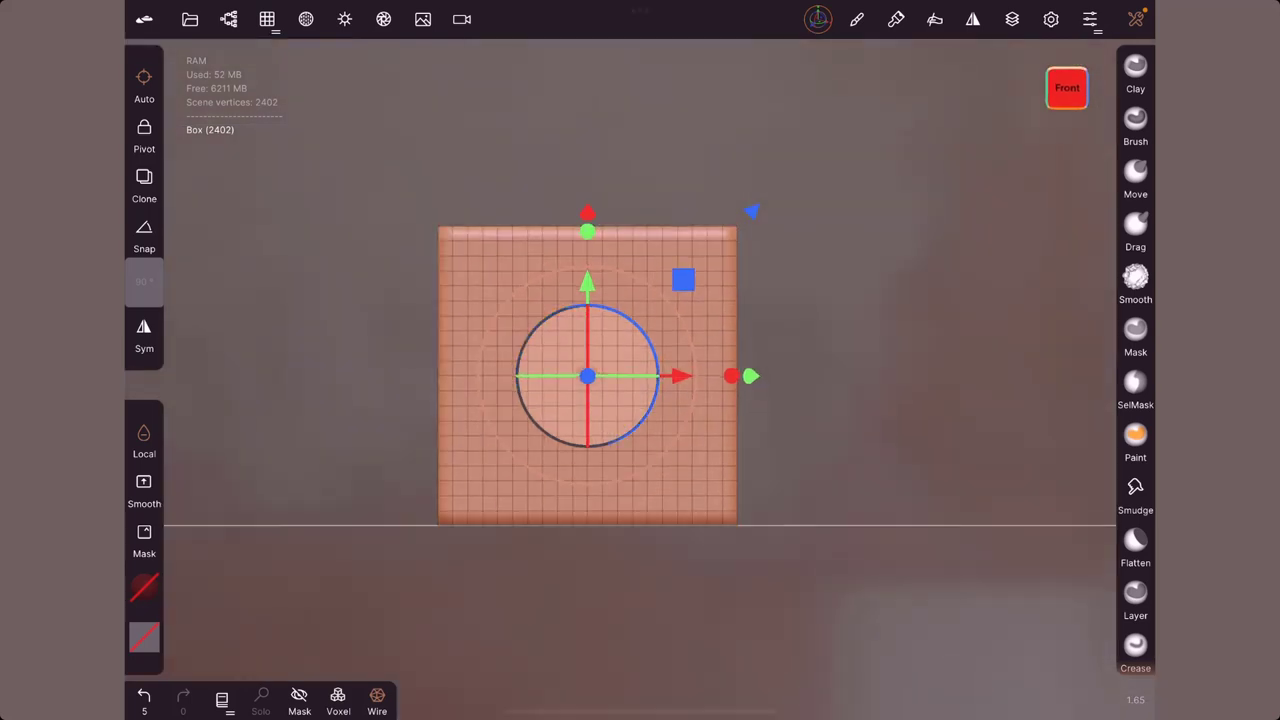
{"action": "left_click", "coordinate": [461, 19]}
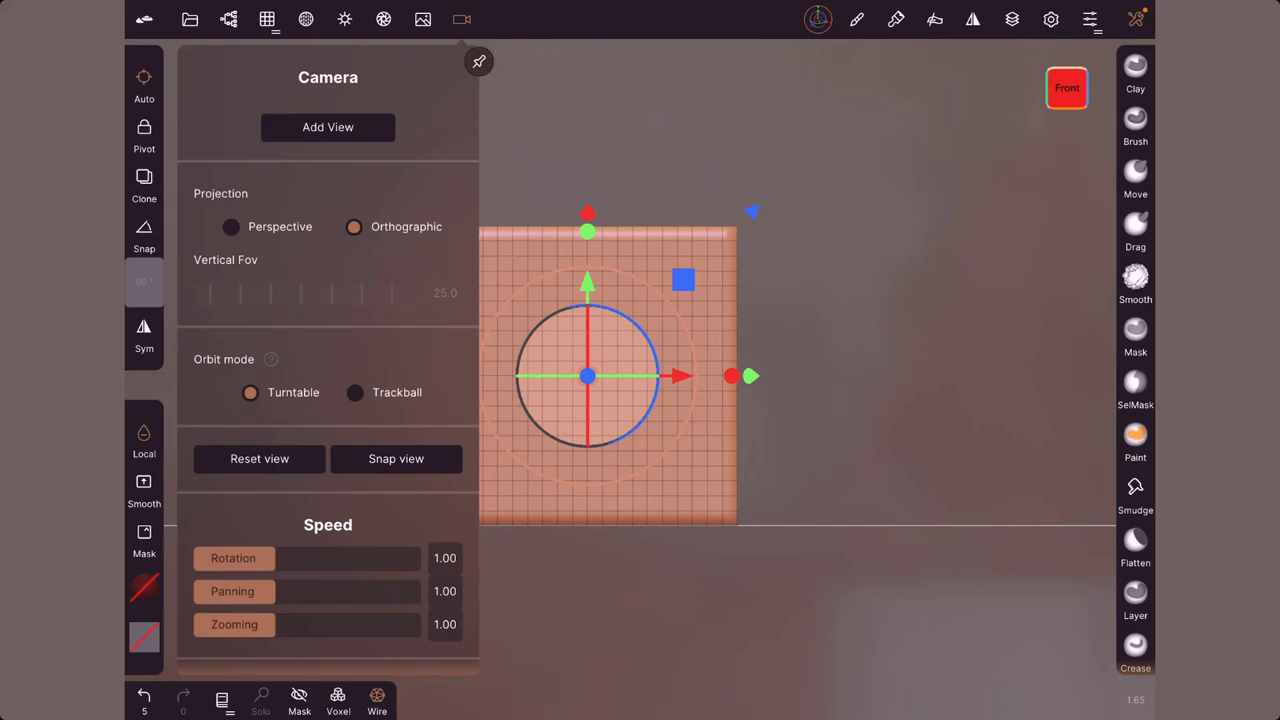
{"action": "left_click", "coordinate": [461, 19]}
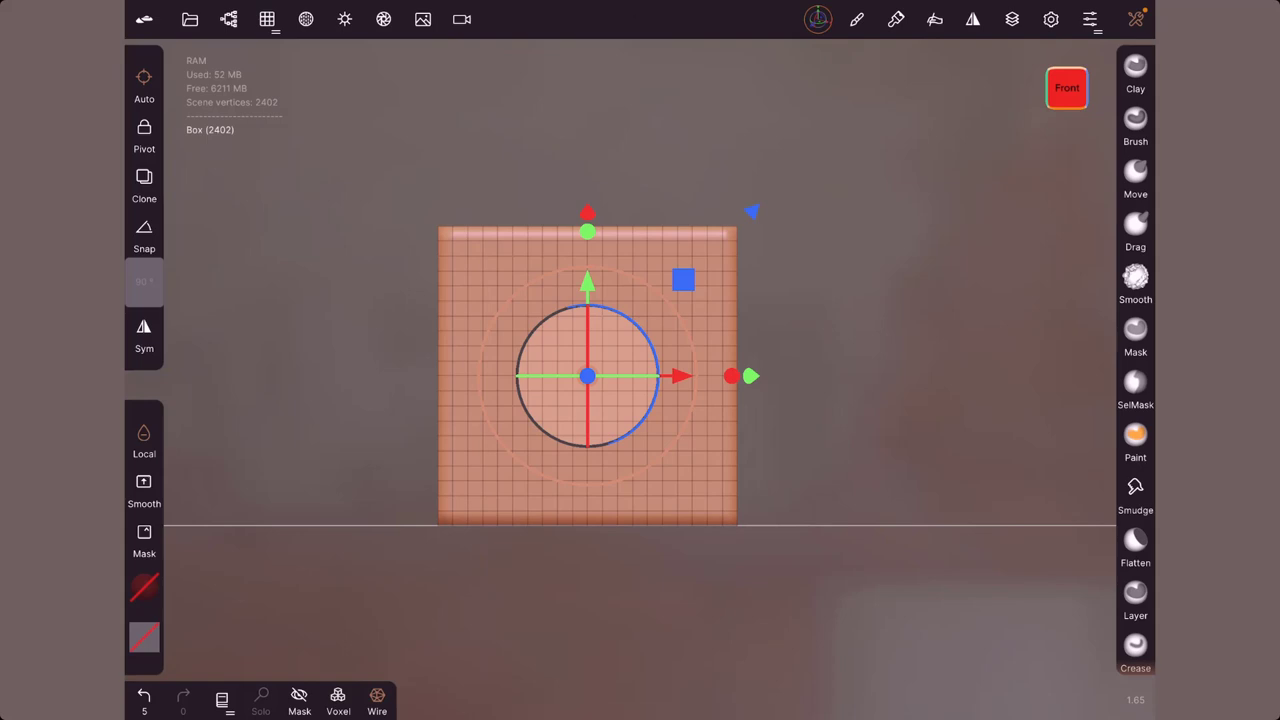
{"action": "scroll", "coordinate": [592, 390], "scroll_direction": "down", "scroll_amount": 2}
{"action": "scroll", "coordinate": [592, 390], "scroll_direction": "down", "scroll_amount": 1}
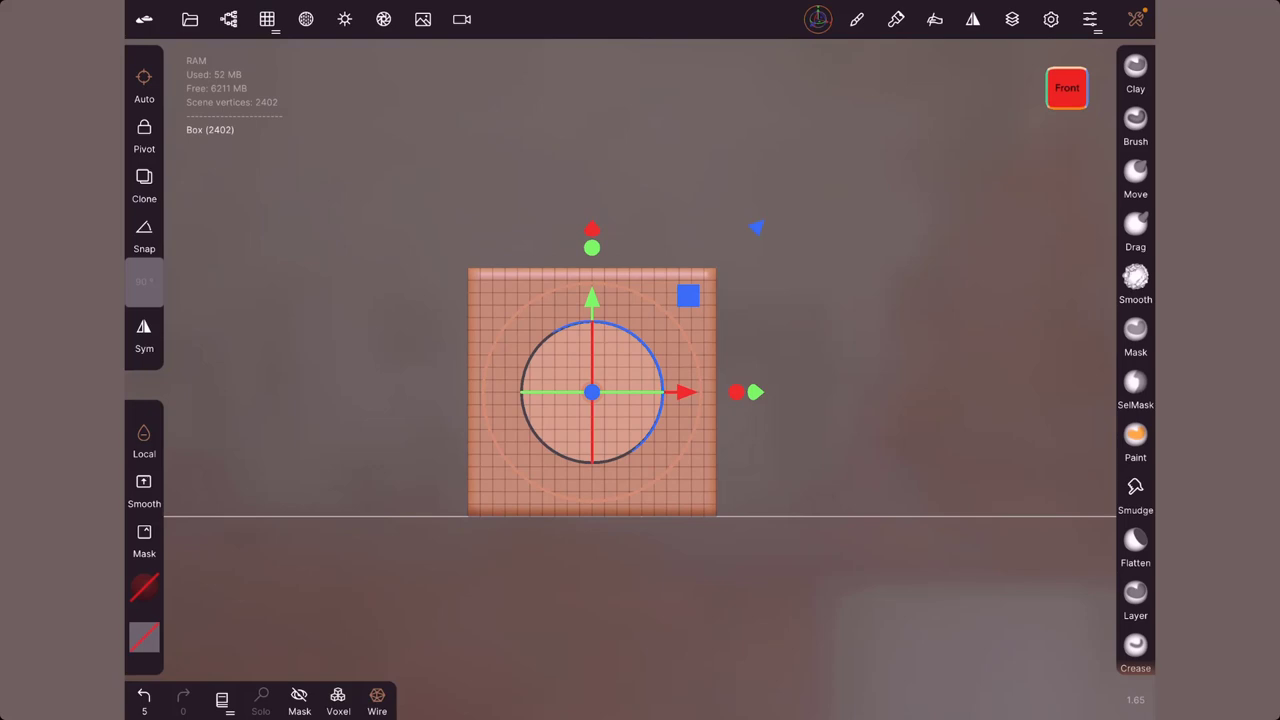
Step: Clone the box upward with the gizmo and shrink the copy slightly
{"action": "left_click", "coordinate": [144, 185]}
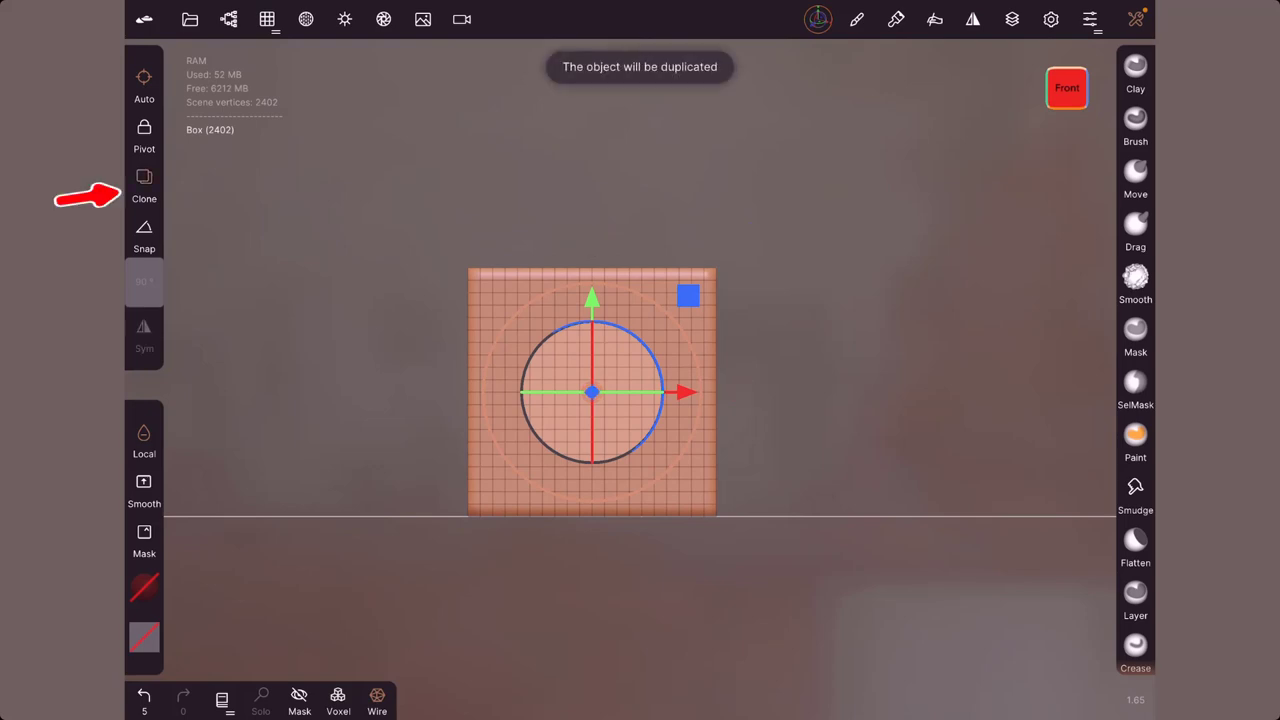
{"action": "left_click_drag", "start_coordinate": [592, 297], "coordinate": [592, 40]}
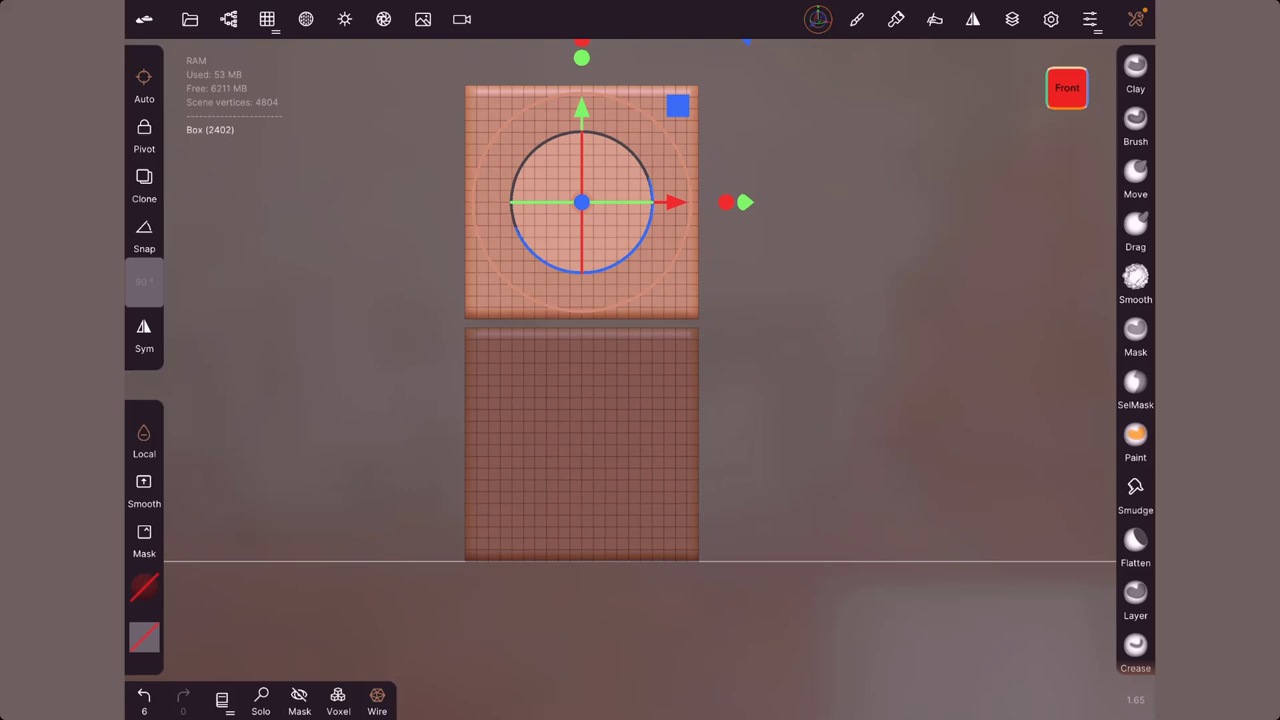
{"action": "left_click_drag", "start_coordinate": [662, 283], "coordinate": [655, 276]}
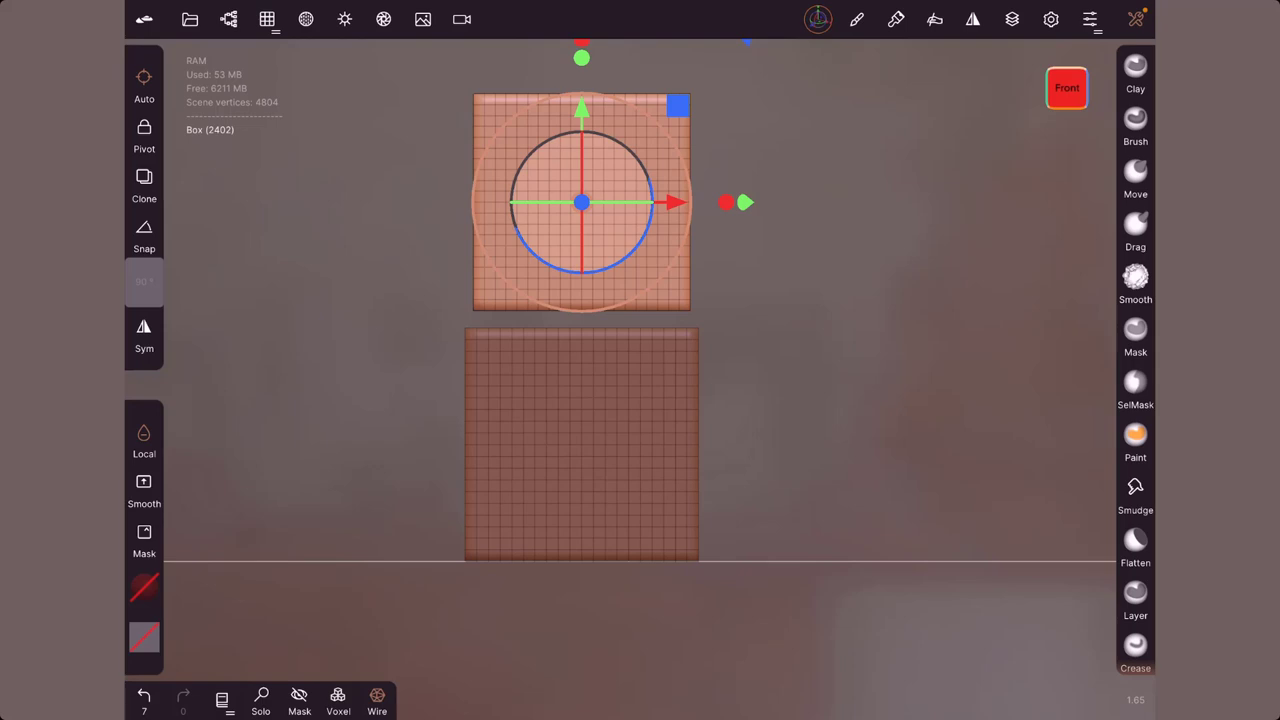
Step: Stretch the upper box taller, sink it into the original's top, then select the lower box
{"action": "left_click_drag", "start_coordinate": [850, 300], "coordinate": [850, 365]}
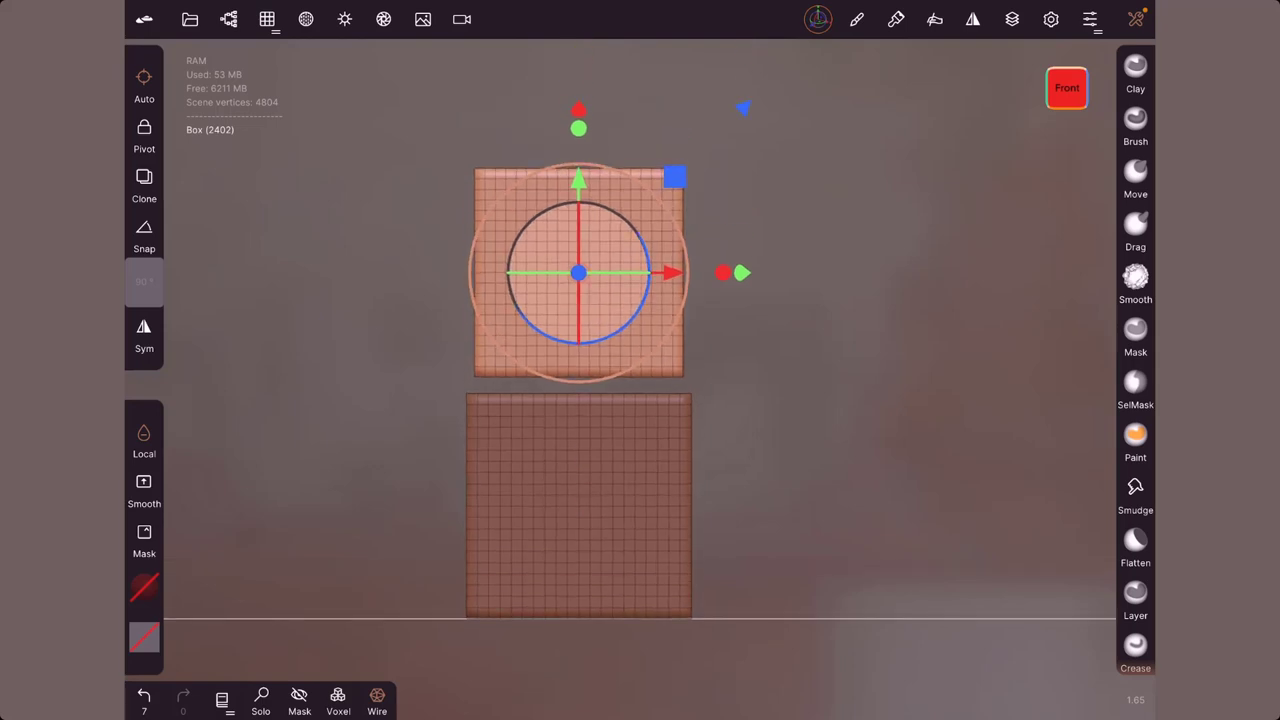
{"action": "left_click_drag", "start_coordinate": [578, 128], "coordinate": [578, 70]}
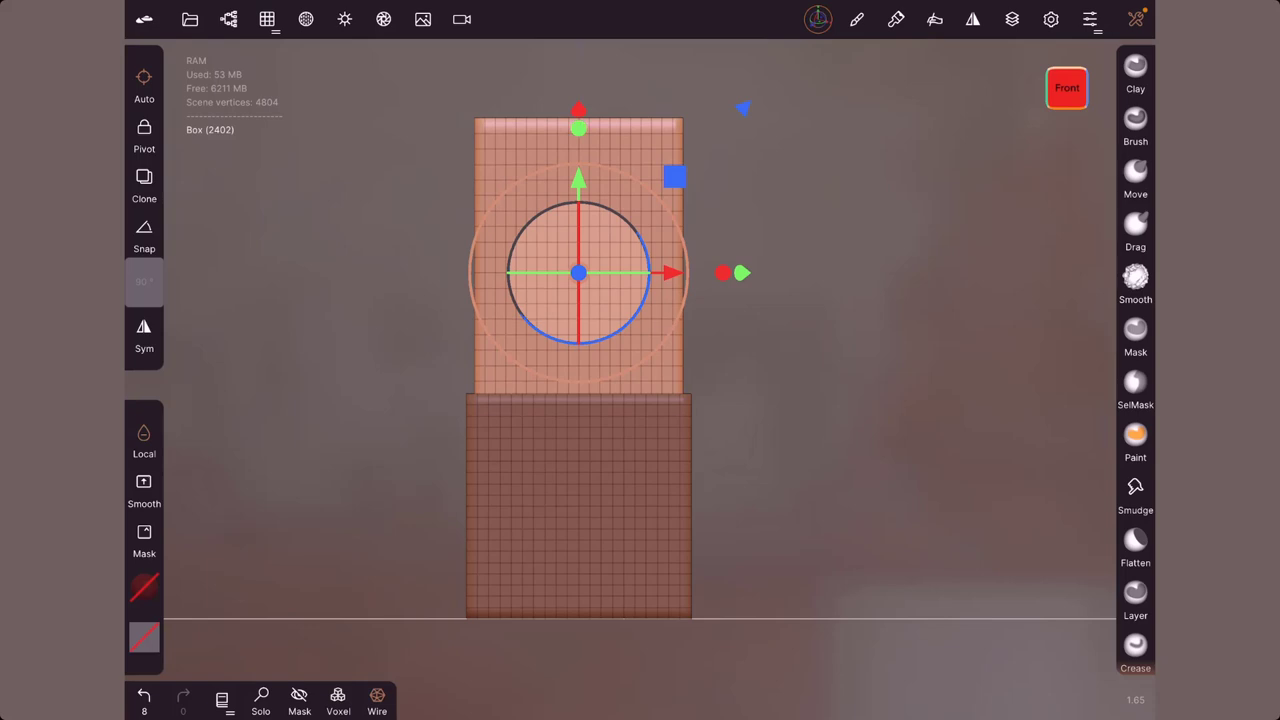
{"action": "mouse_move", "coordinate": [578, 178]}
{"action": "left_mouse_down"}
{"action": "mouse_move", "coordinate": [578, 374]}
{"action": "mouse_move", "coordinate": [578, 351]}
{"action": "left_mouse_up"}
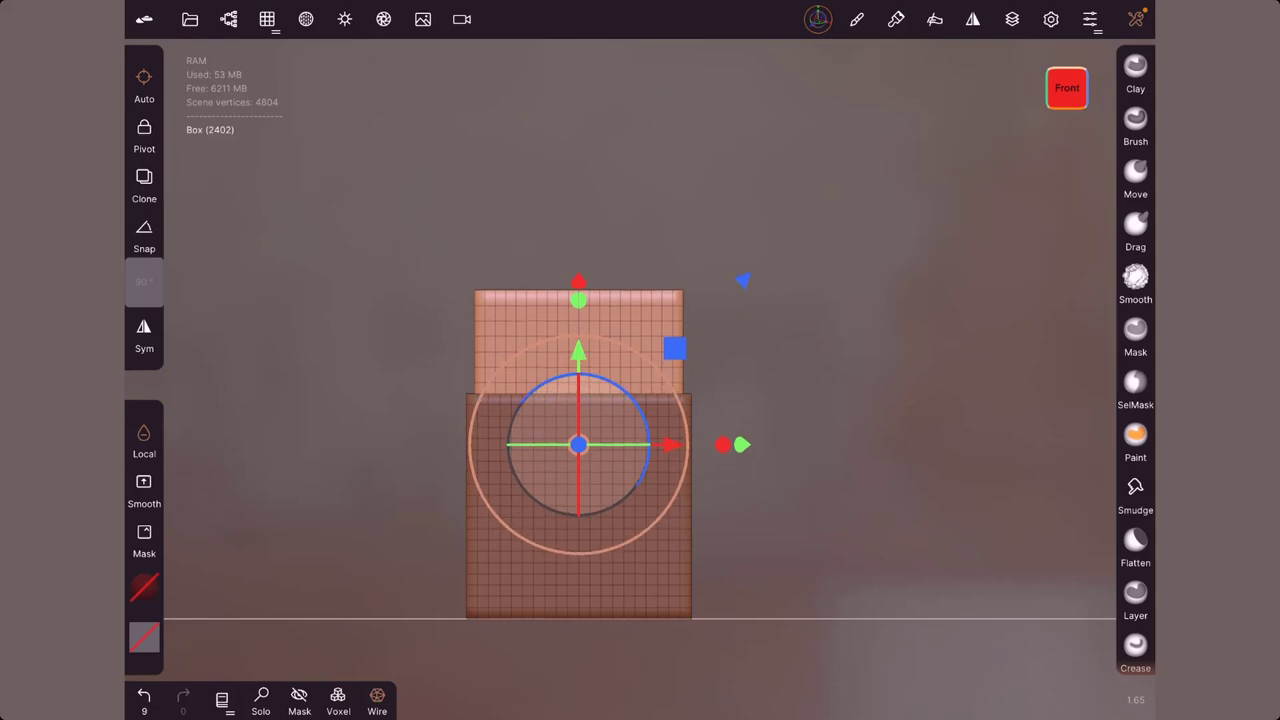
{"action": "left_click", "coordinate": [600, 590]}
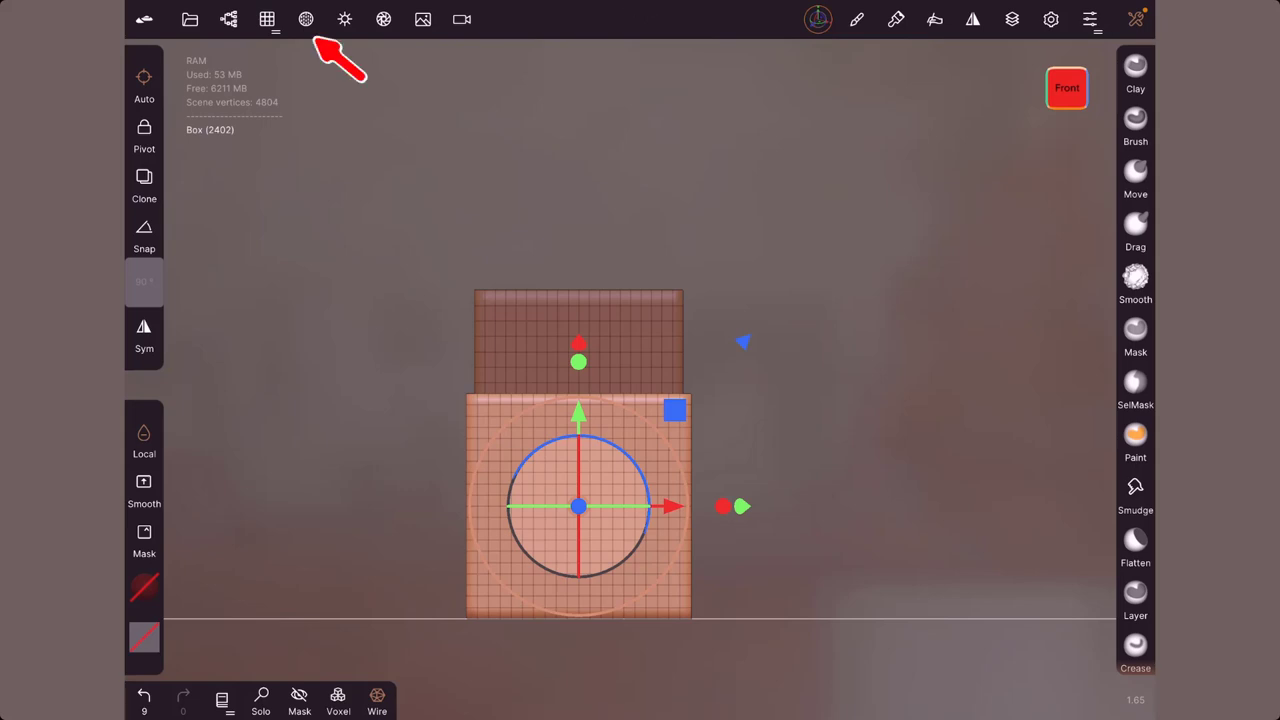
Step: Switch the lower box's material from Opaque to Additive and turn off its wireframe
{"action": "left_click", "coordinate": [306, 19]}
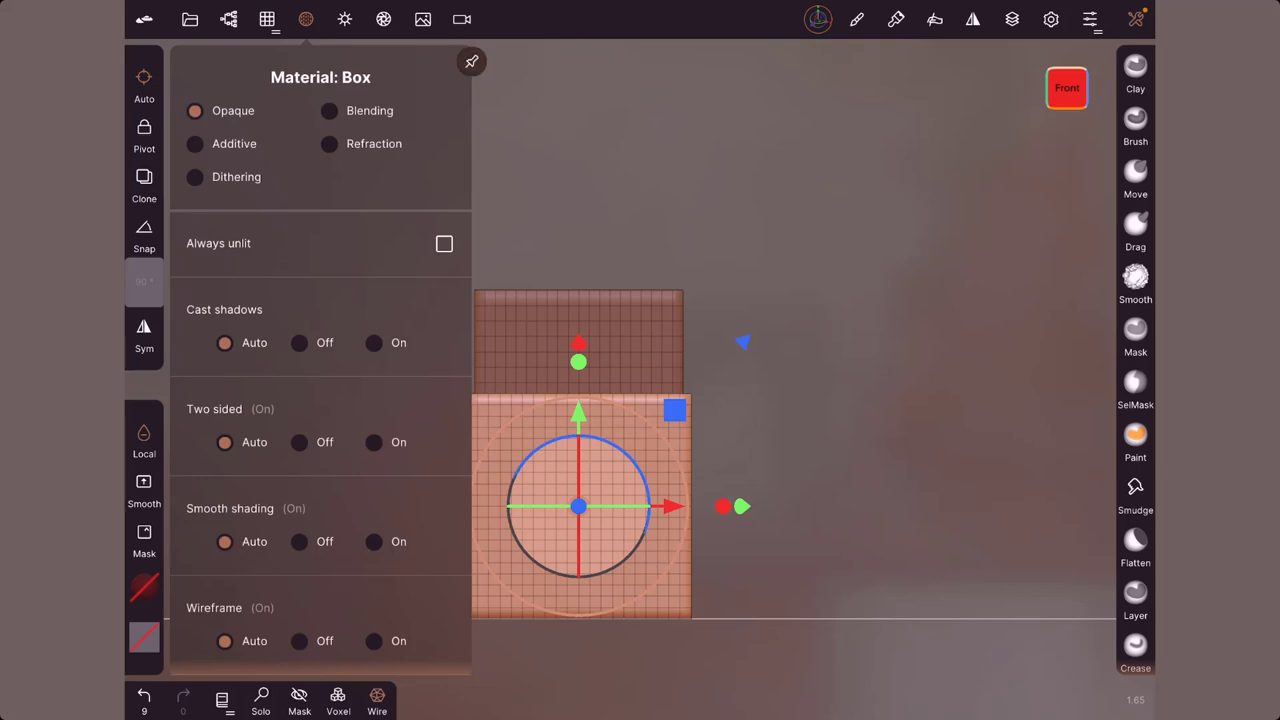
{"action": "middle_click_drag", "start_coordinate": [700, 450], "coordinate": [855, 425]}
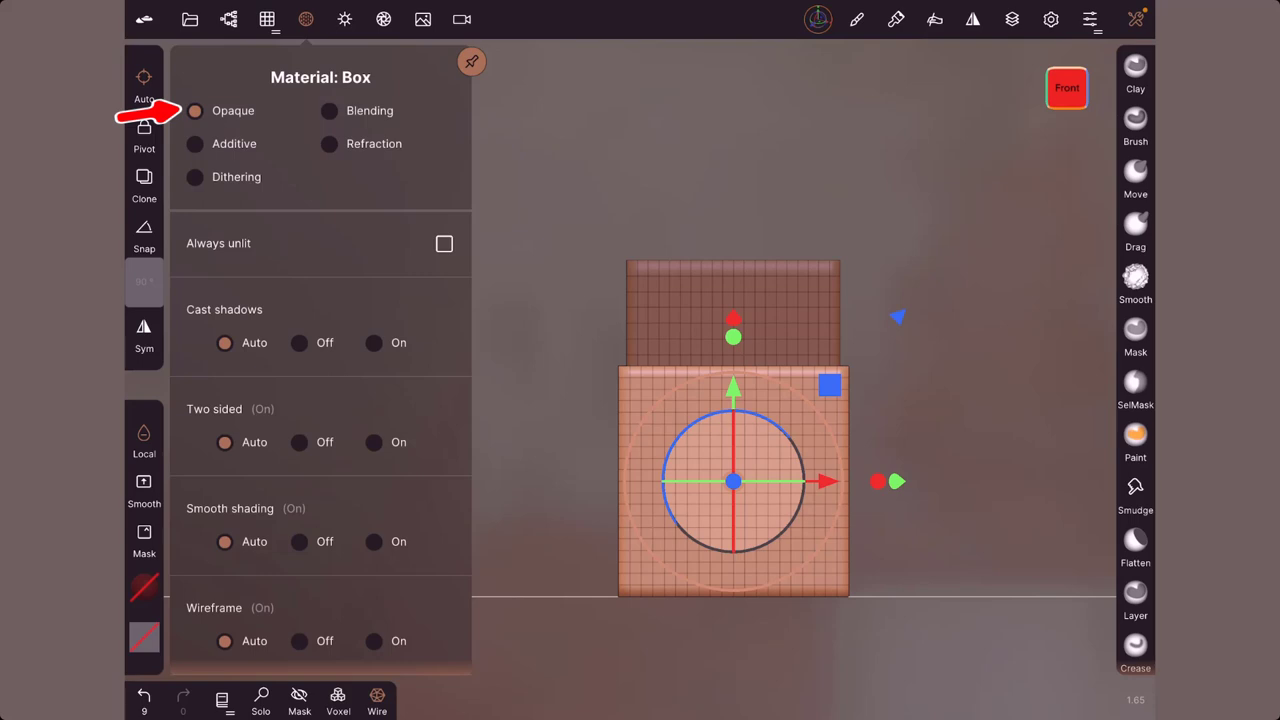
{"action": "left_click", "coordinate": [377, 698]}
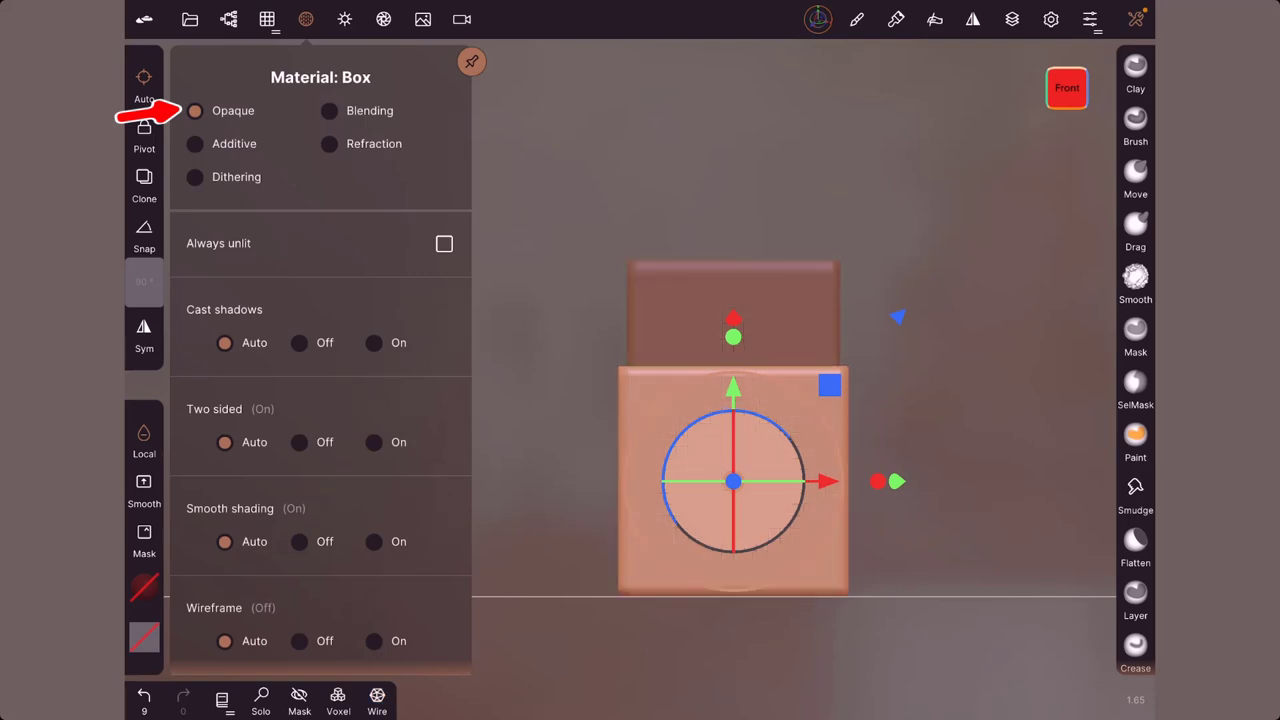
{"action": "left_click", "coordinate": [194, 143]}
{"action": "scroll", "coordinate": [320, 360], "scroll_direction": "down", "scroll_amount": 1}
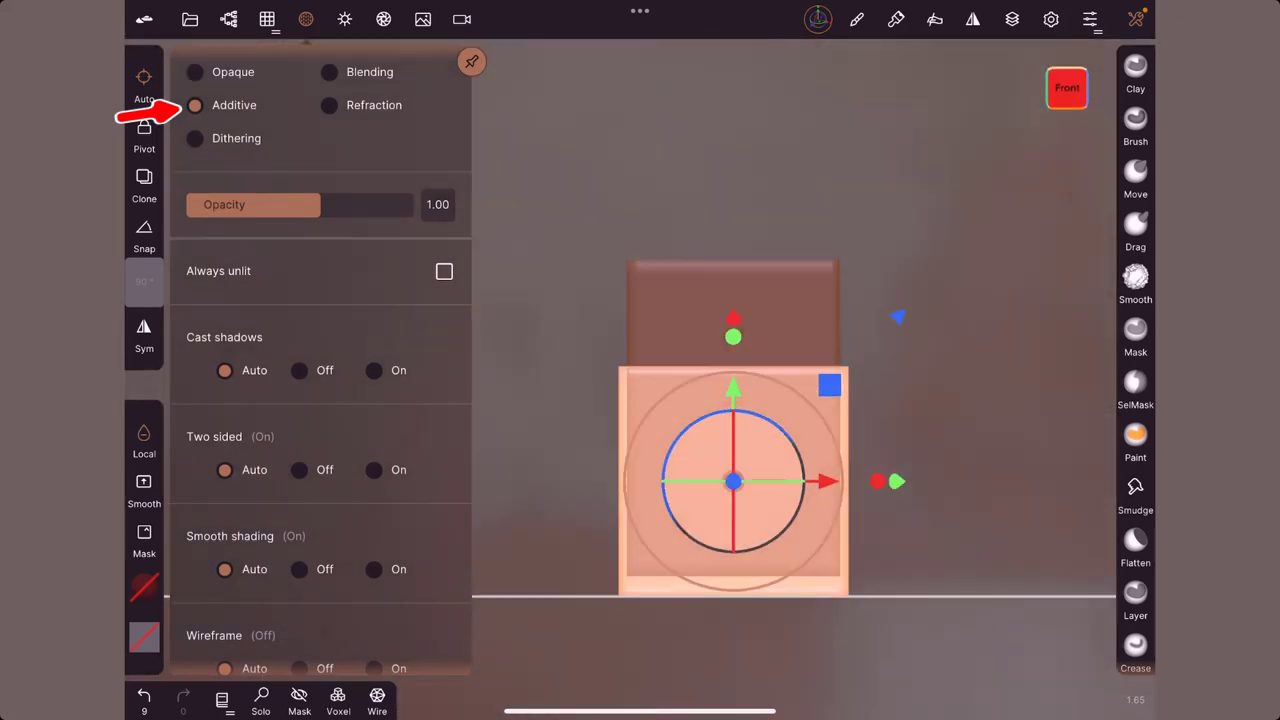
Step: Set the lower box's opacity to about 0.71 with Dithering, wireframe shown again
{"action": "scroll", "coordinate": [320, 360], "scroll_direction": "up", "scroll_amount": 1}
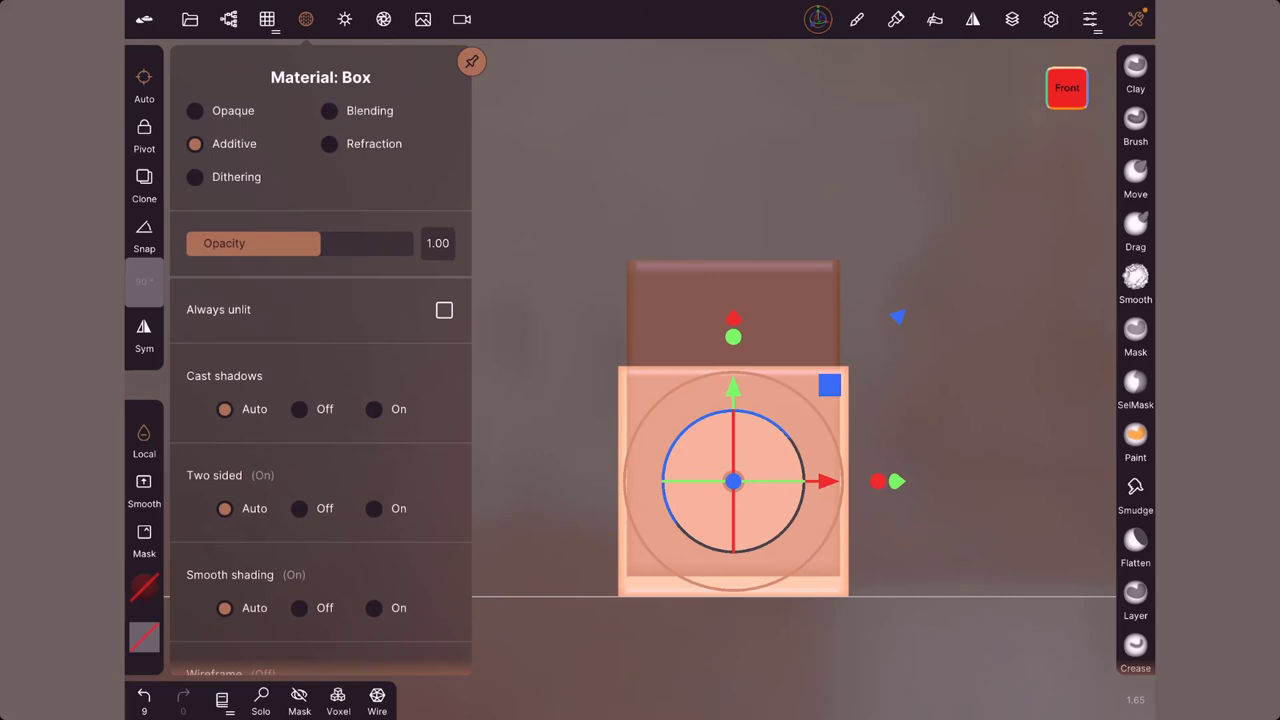
{"action": "left_click_drag", "start_coordinate": [320, 243], "coordinate": [207, 243]}
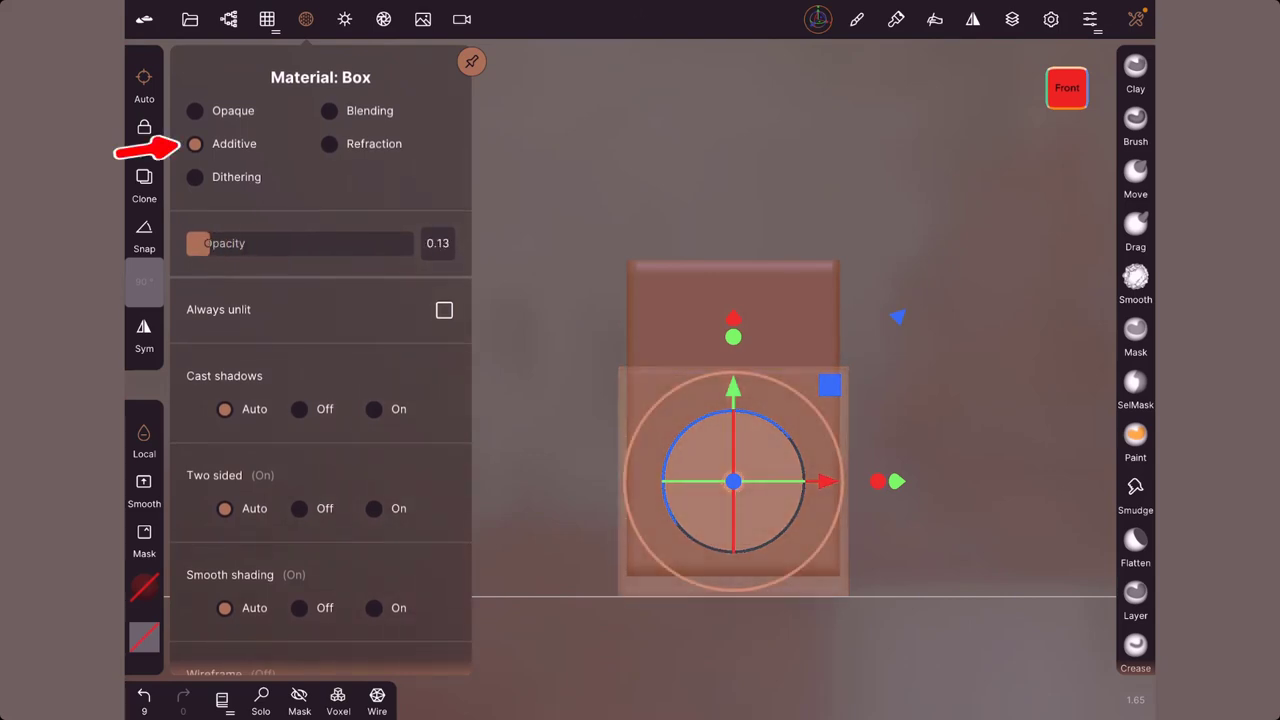
{"action": "left_click", "coordinate": [377, 697]}
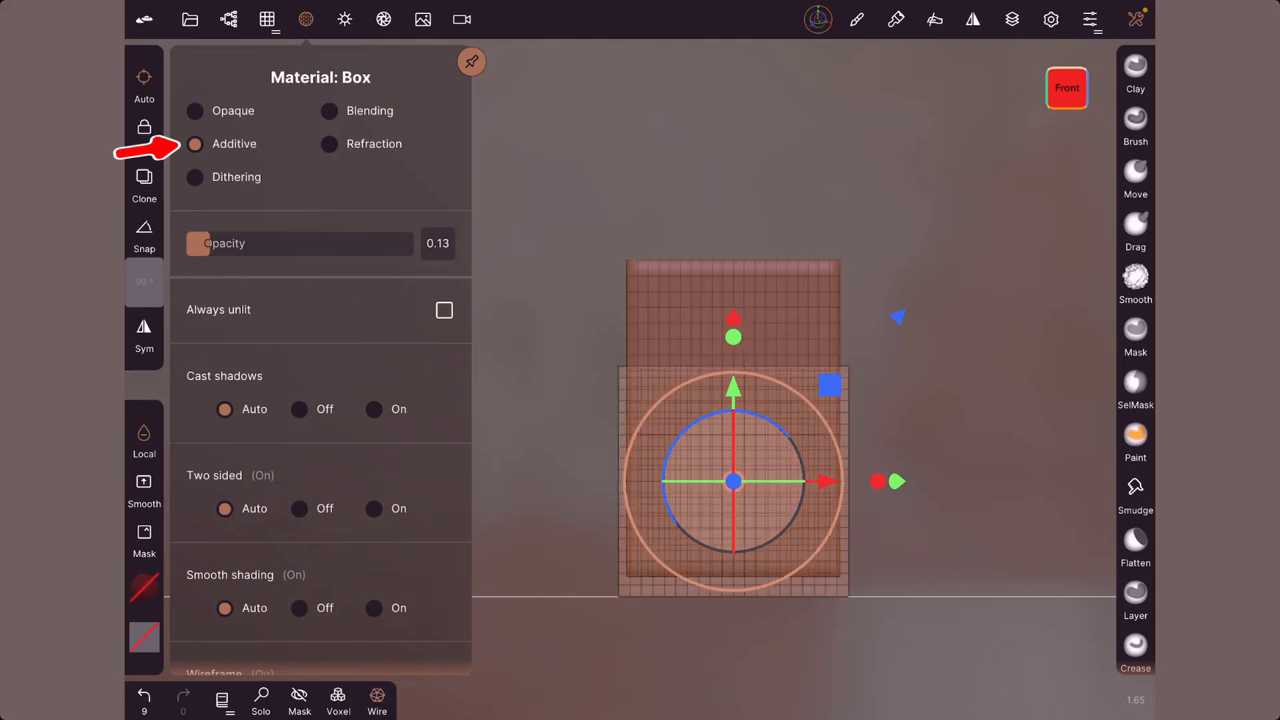
{"action": "left_click_drag", "start_coordinate": [197, 243], "coordinate": [187, 243]}
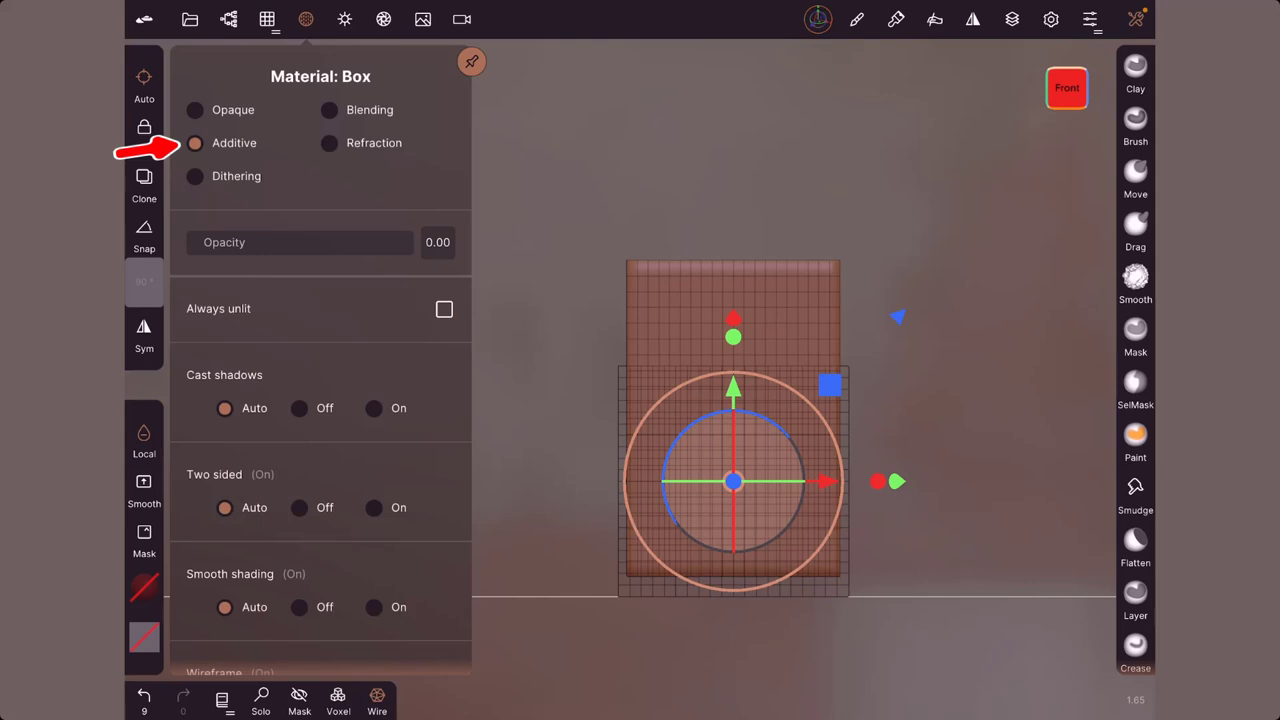
{"action": "left_click_drag", "start_coordinate": [200, 242], "coordinate": [412, 242]}
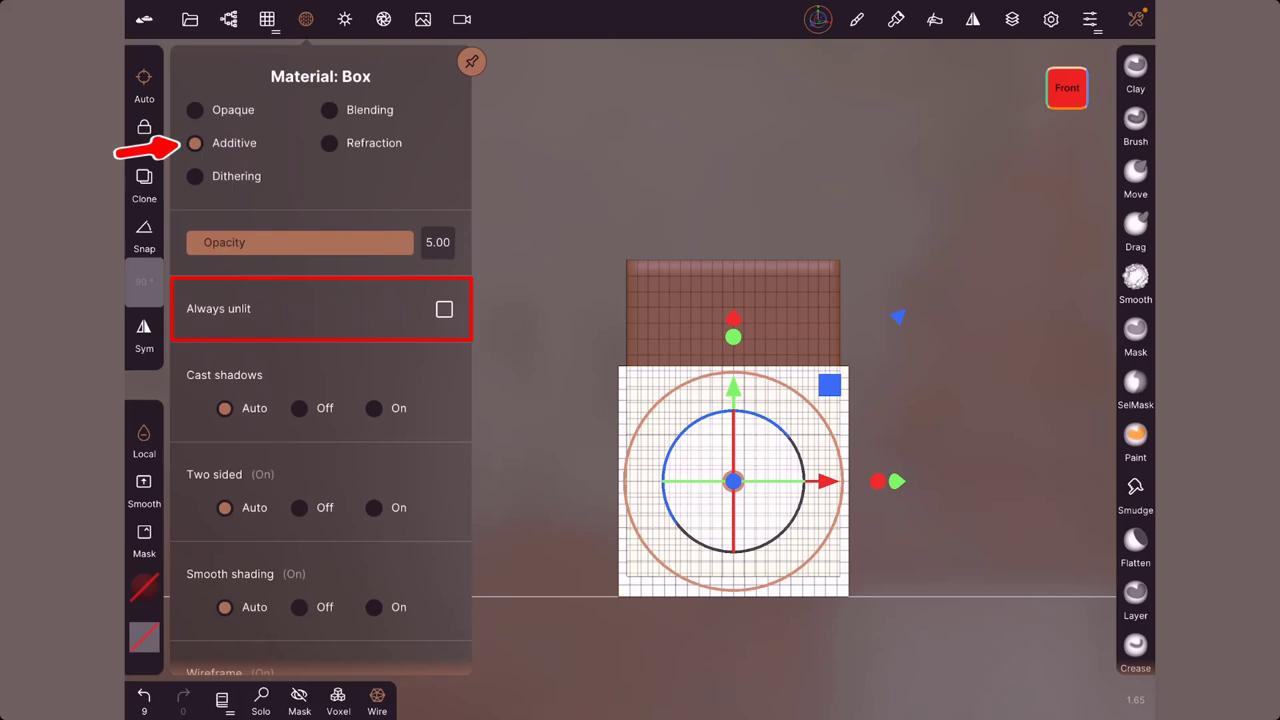
{"action": "left_click_drag", "start_coordinate": [400, 242], "coordinate": [290, 238]}
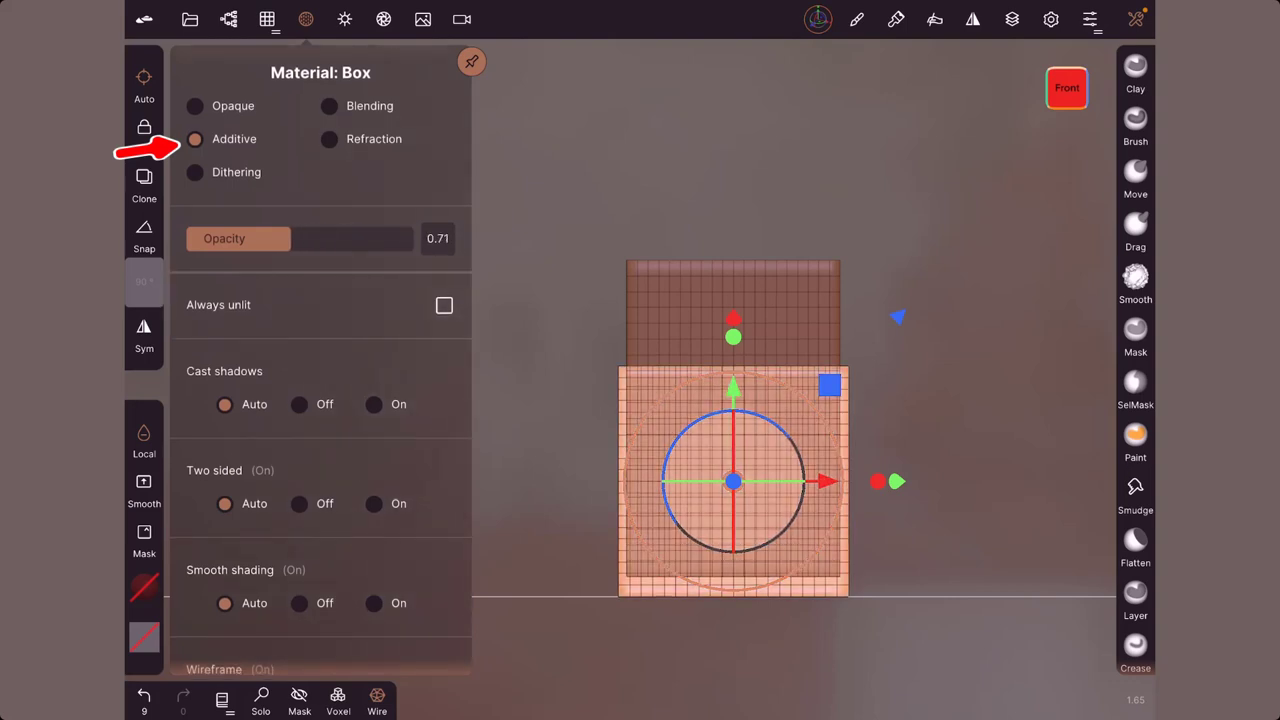
{"action": "left_click", "coordinate": [195, 172]}
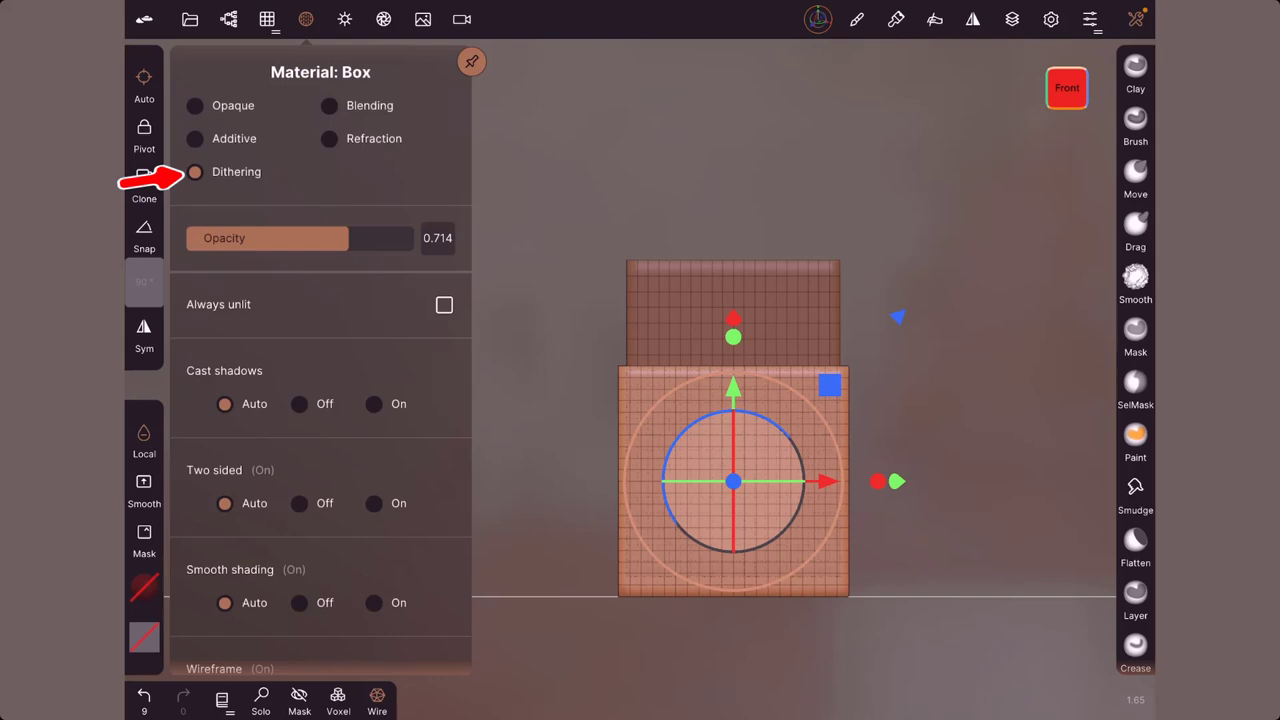
Step: Switch the box's material to Blending and adjust opacity to about 0.53
{"action": "left_click_drag", "start_coordinate": [348, 238], "coordinate": [245, 237]}
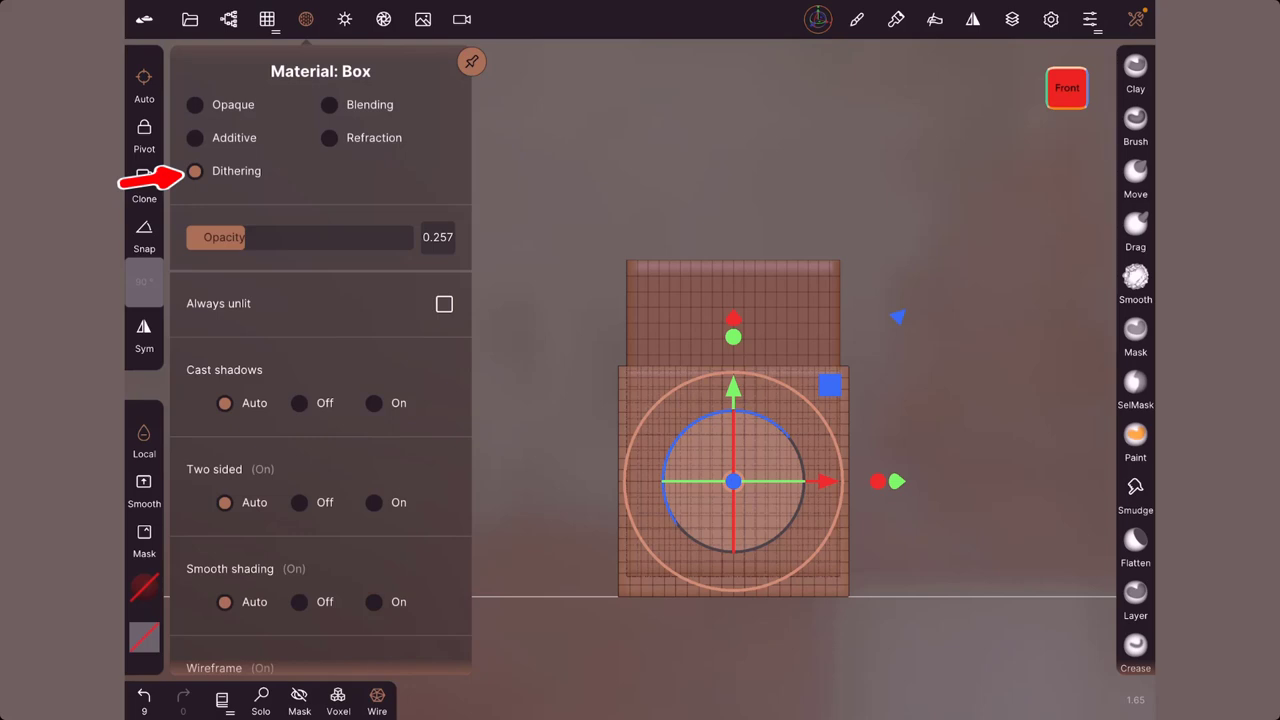
{"action": "left_click", "coordinate": [329, 104]}
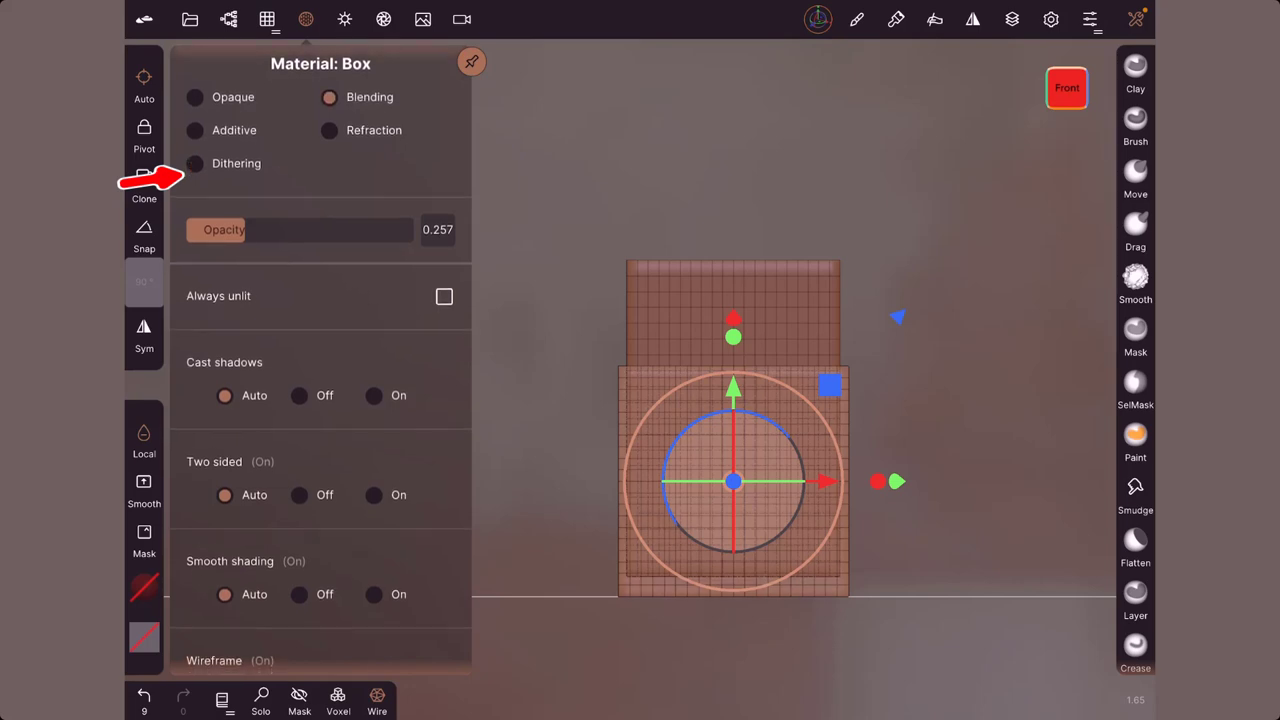
{"action": "mouse_move", "coordinate": [245, 227]}
{"action": "left_mouse_down"}
{"action": "mouse_move", "coordinate": [295, 226]}
{"action": "mouse_move", "coordinate": [202, 225]}
{"action": "mouse_move", "coordinate": [380, 225]}
{"action": "mouse_move", "coordinate": [276, 225]}
{"action": "left_mouse_up"}
Step: Give the box a Refraction material at index 1.33 and expand the sculpting tool grid
{"action": "left_click", "coordinate": [330, 125]}
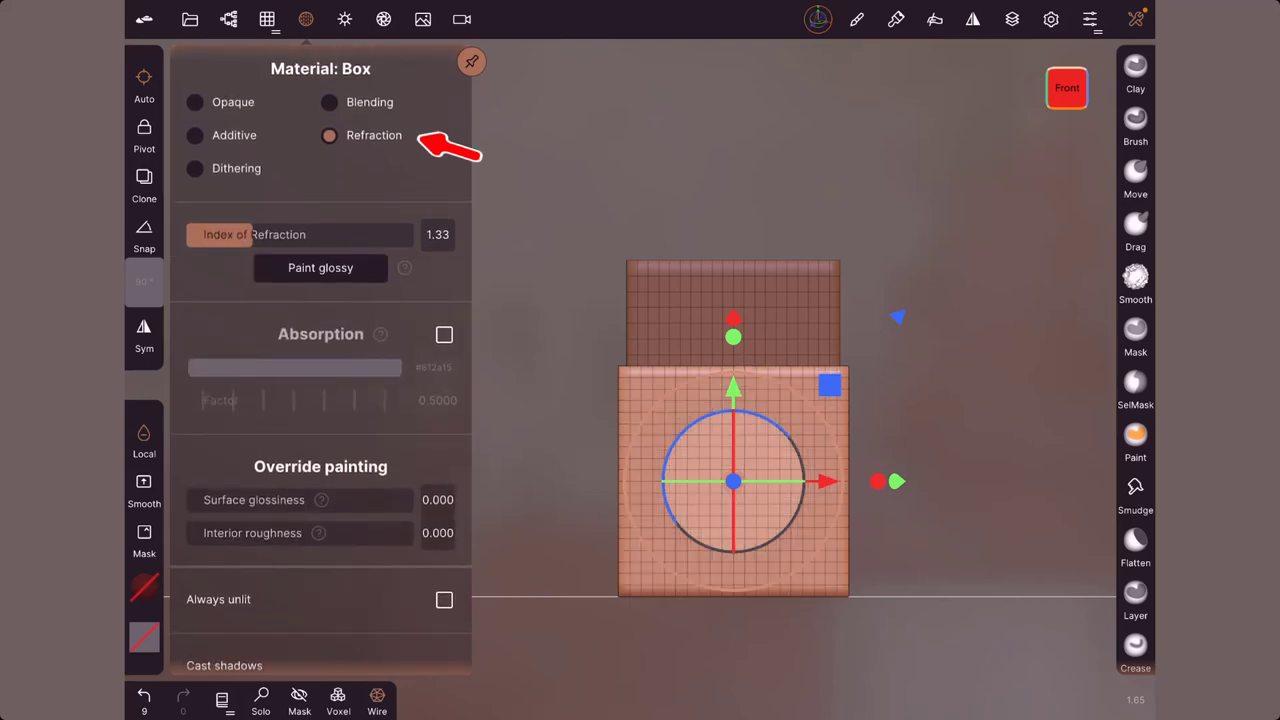
{"action": "left_click", "coordinate": [1136, 19]}
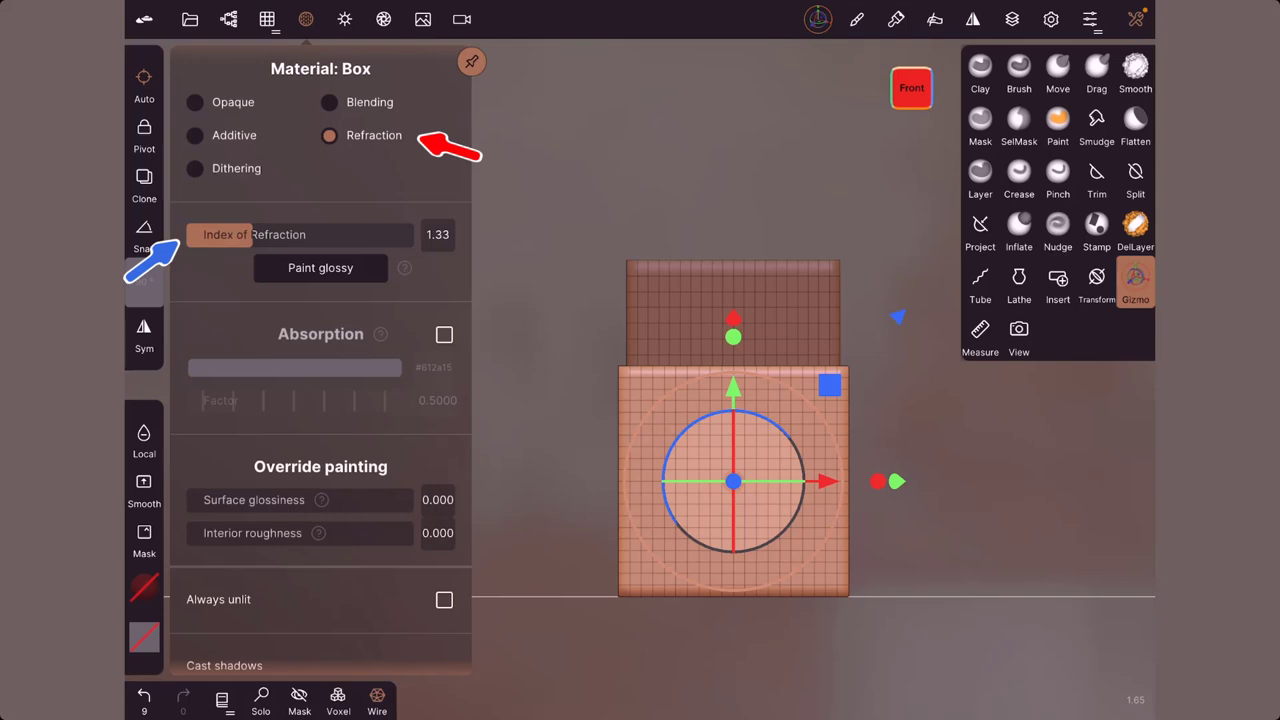
Step: Return the box to Blending at 0.399 opacity, nudge it upward, and list both Box objects
{"action": "left_click", "coordinate": [329, 102]}
{"action": "scroll", "coordinate": [320, 400], "scroll_direction": "down", "scroll_amount": 1}
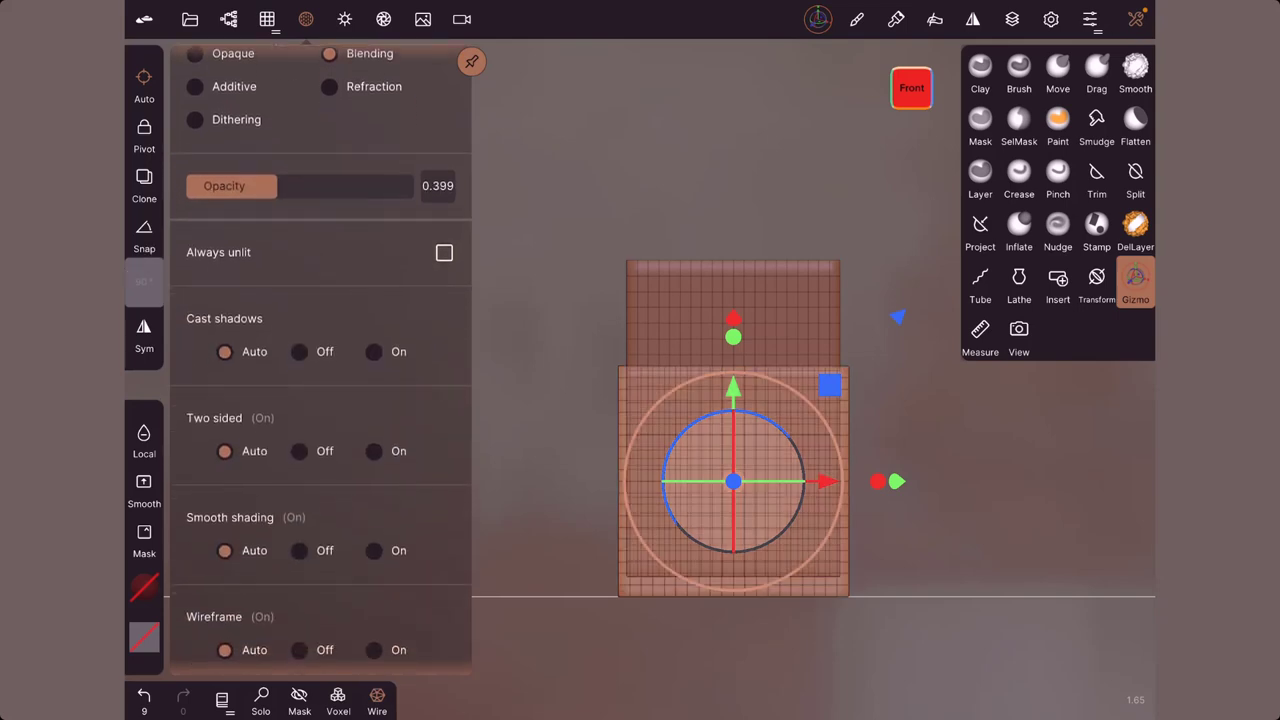
{"action": "left_click_drag", "start_coordinate": [733, 385], "coordinate": [733, 375]}
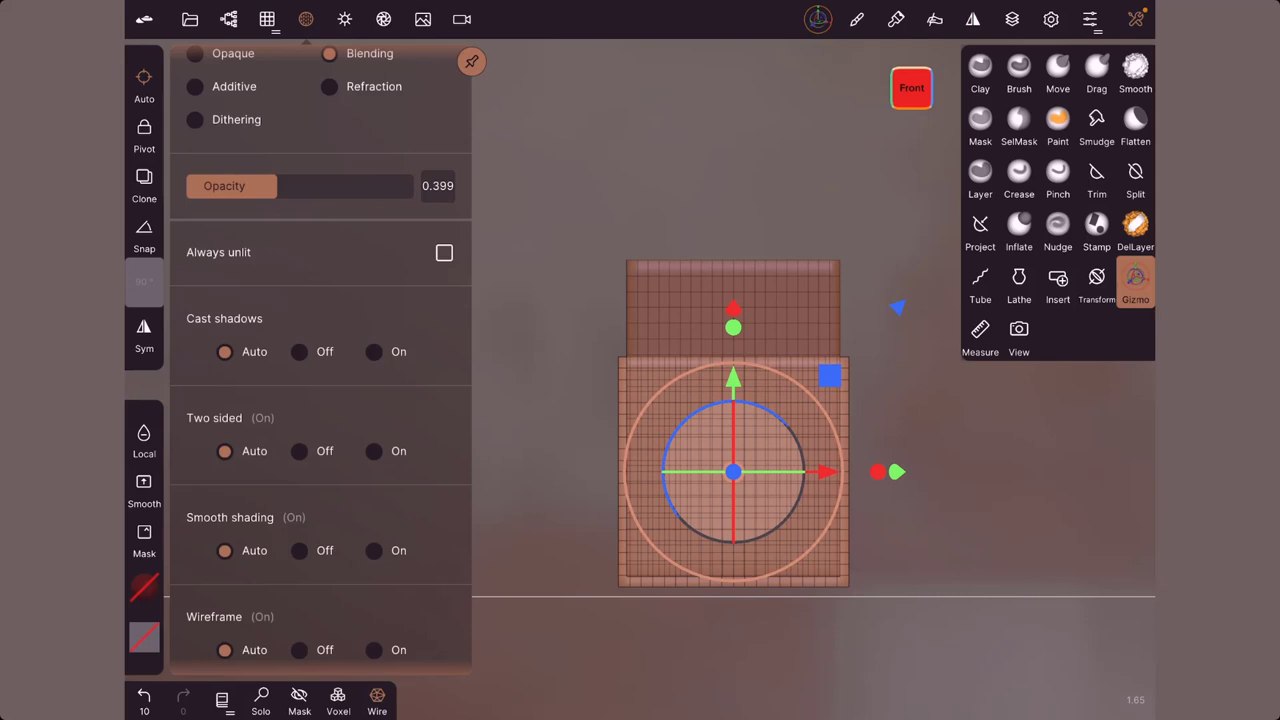
{"action": "left_click", "coordinate": [228, 19]}
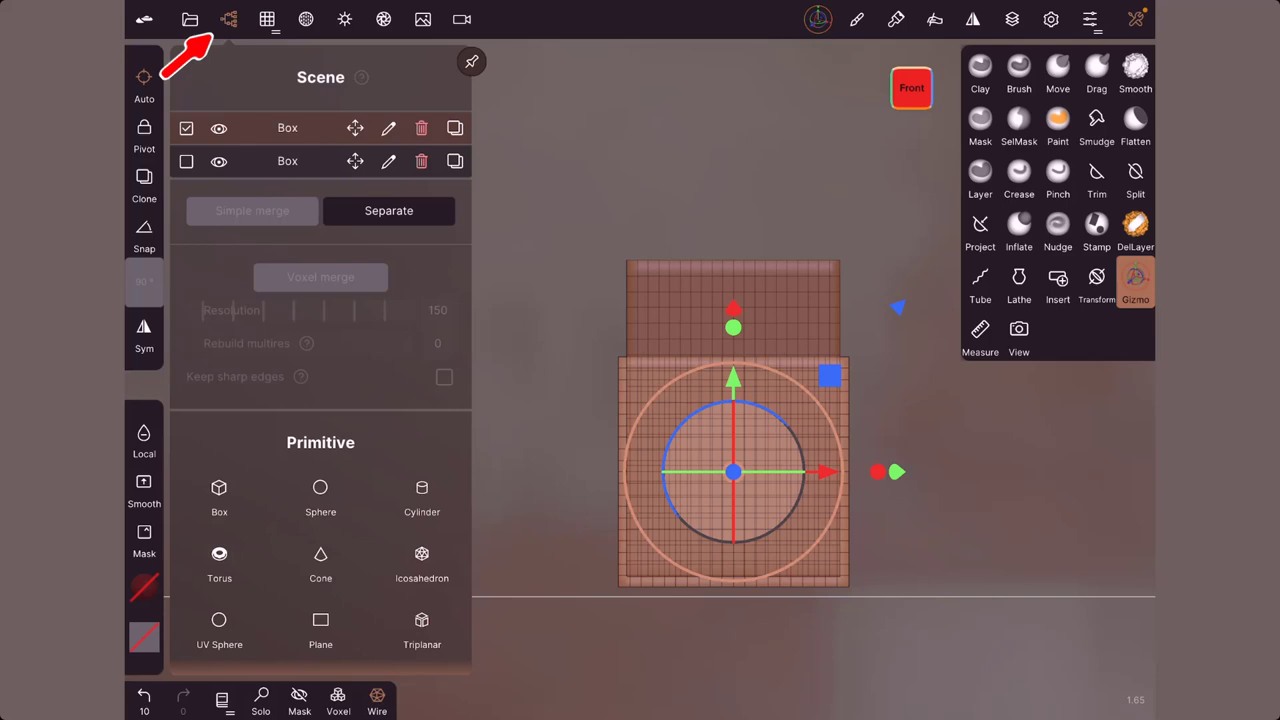
Step: Hide the upper Box, select both boxes, and voxel-merge them into one mesh
{"action": "left_click", "coordinate": [219, 161]}
{"action": "scroll", "coordinate": [320, 350], "scroll_direction": "down", "scroll_amount": 1}
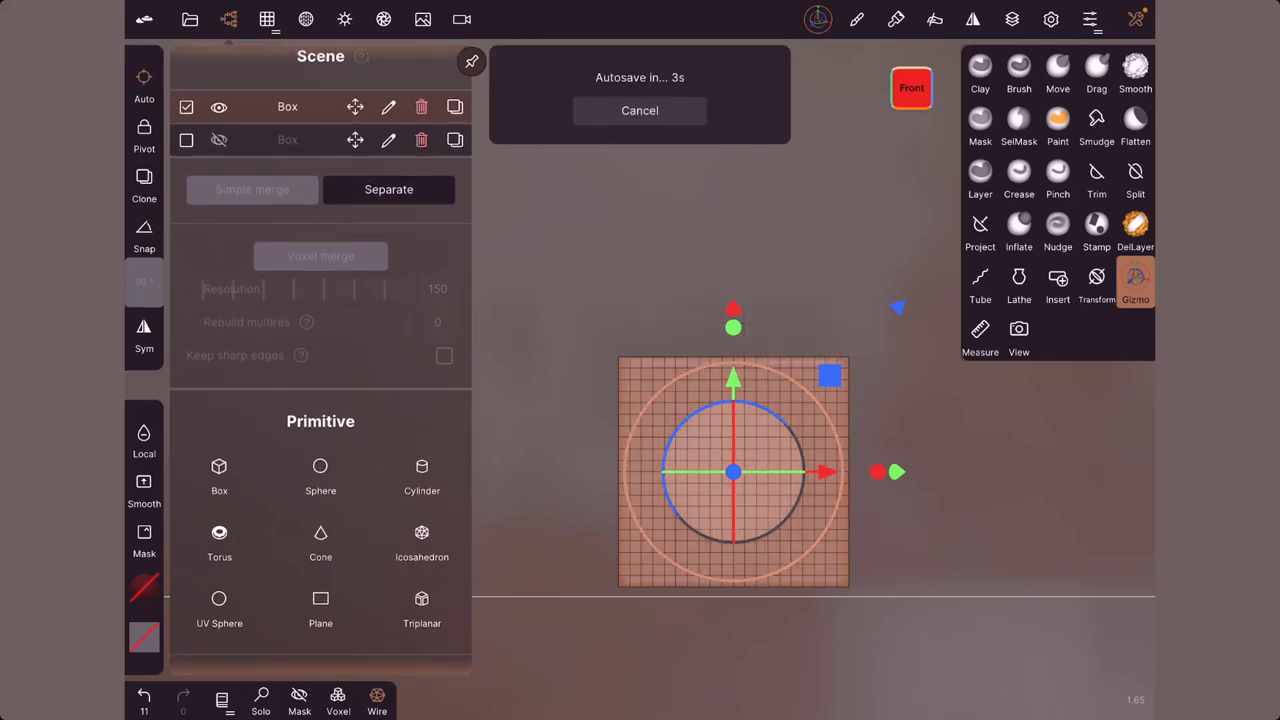
{"action": "left_click", "coordinate": [186, 140]}
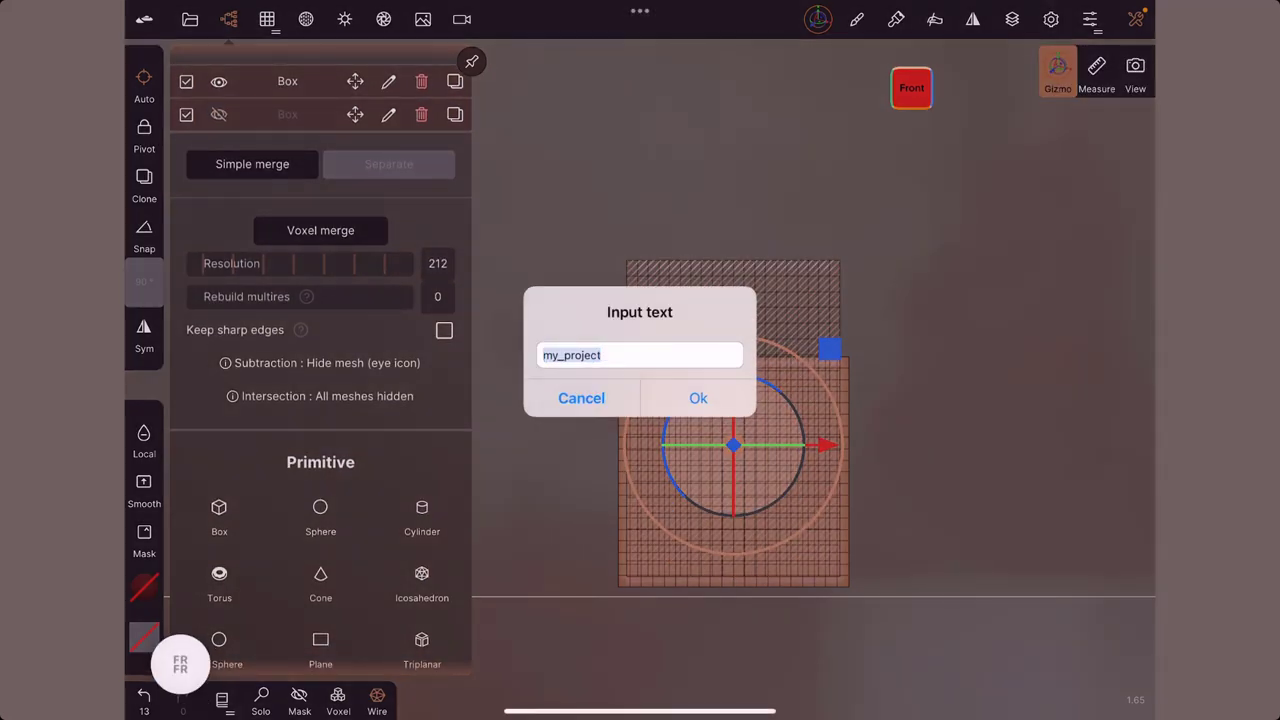
{"action": "key", "text": "Return"}
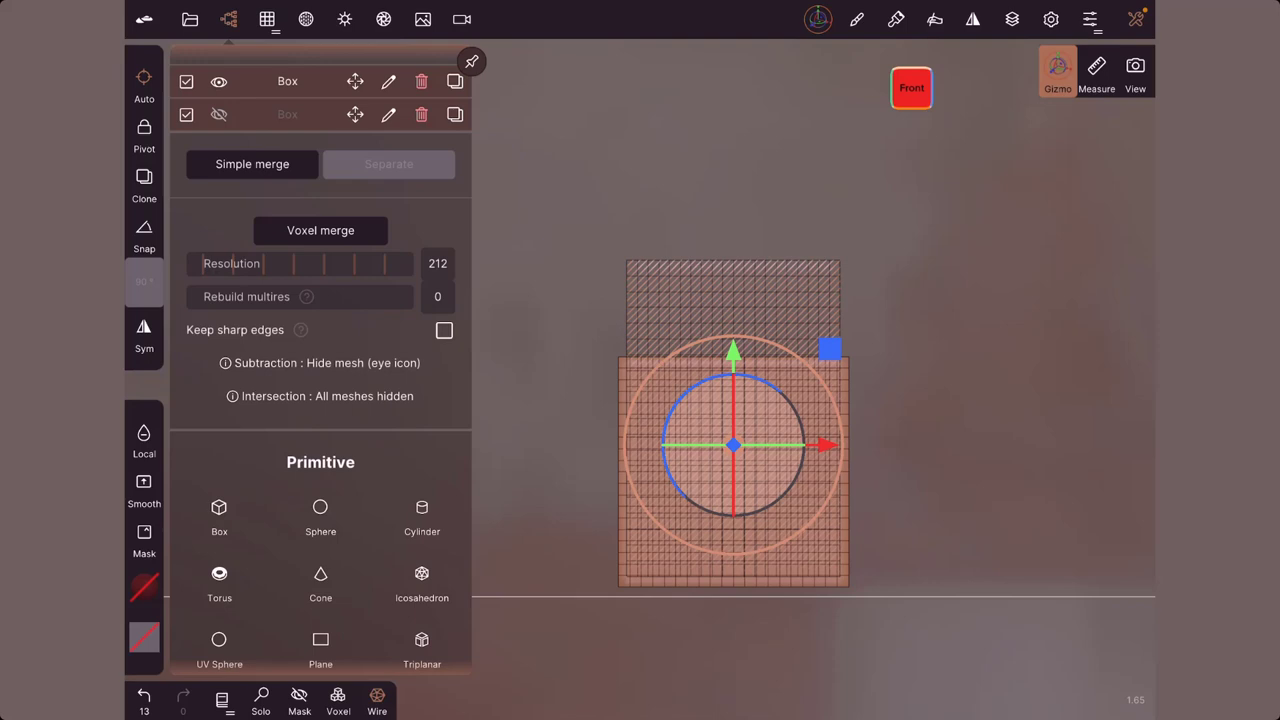
{"action": "left_click", "coordinate": [320, 230]}
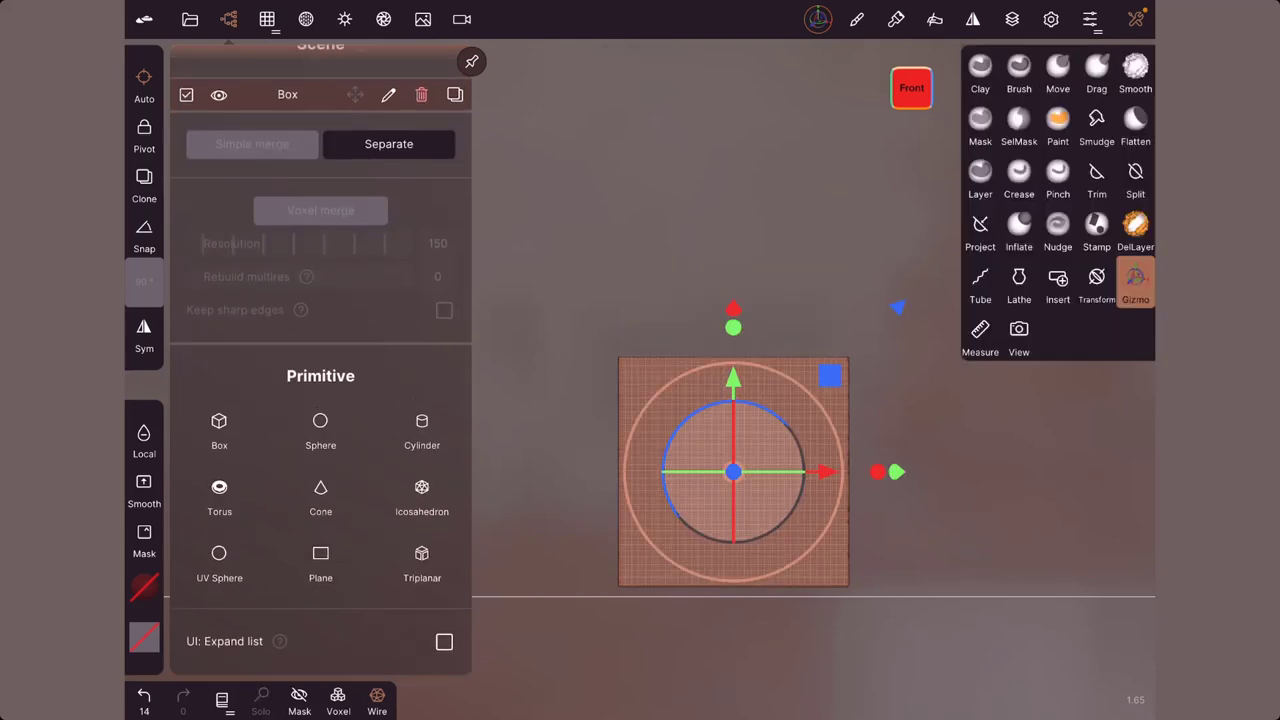
Step: Turn off the wireframe, close the scene list, and orbit the merged box back to front view
{"action": "left_click", "coordinate": [377, 695]}
{"action": "left_click", "coordinate": [228, 19]}
{"action": "left_click_drag", "start_coordinate": [700, 550], "coordinate": [600, 350]}
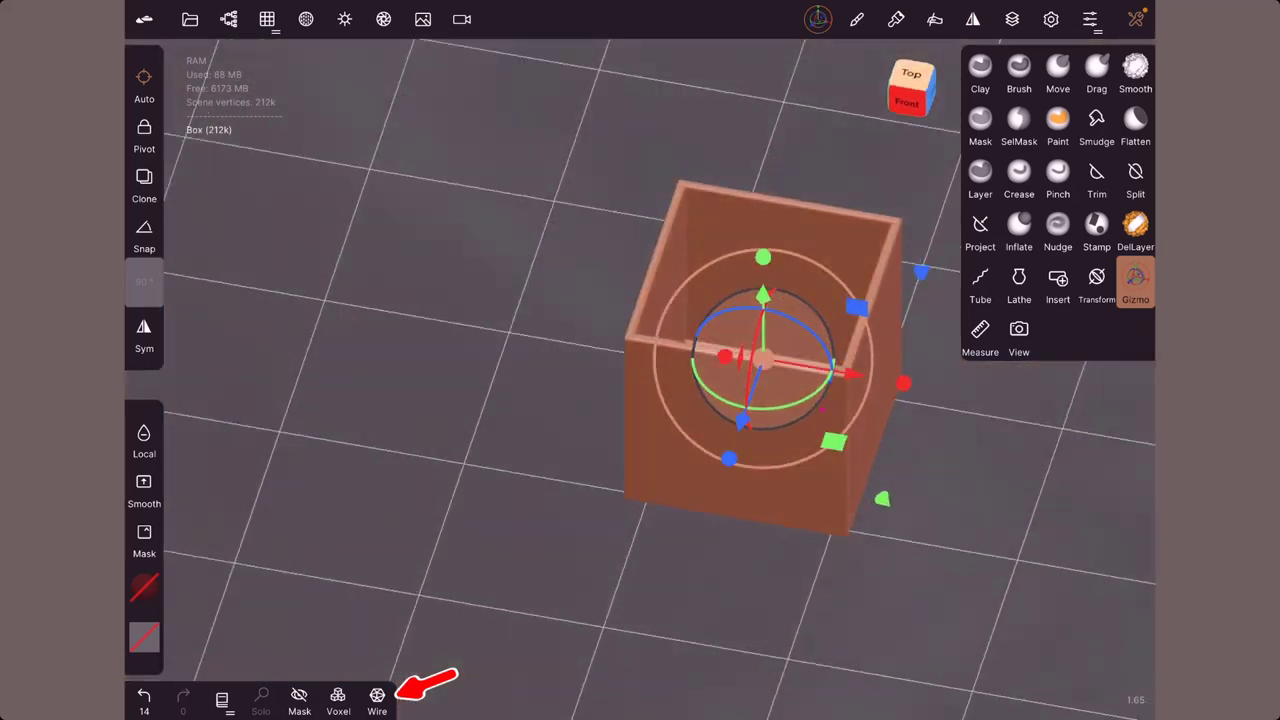
{"action": "left_click", "coordinate": [908, 104]}
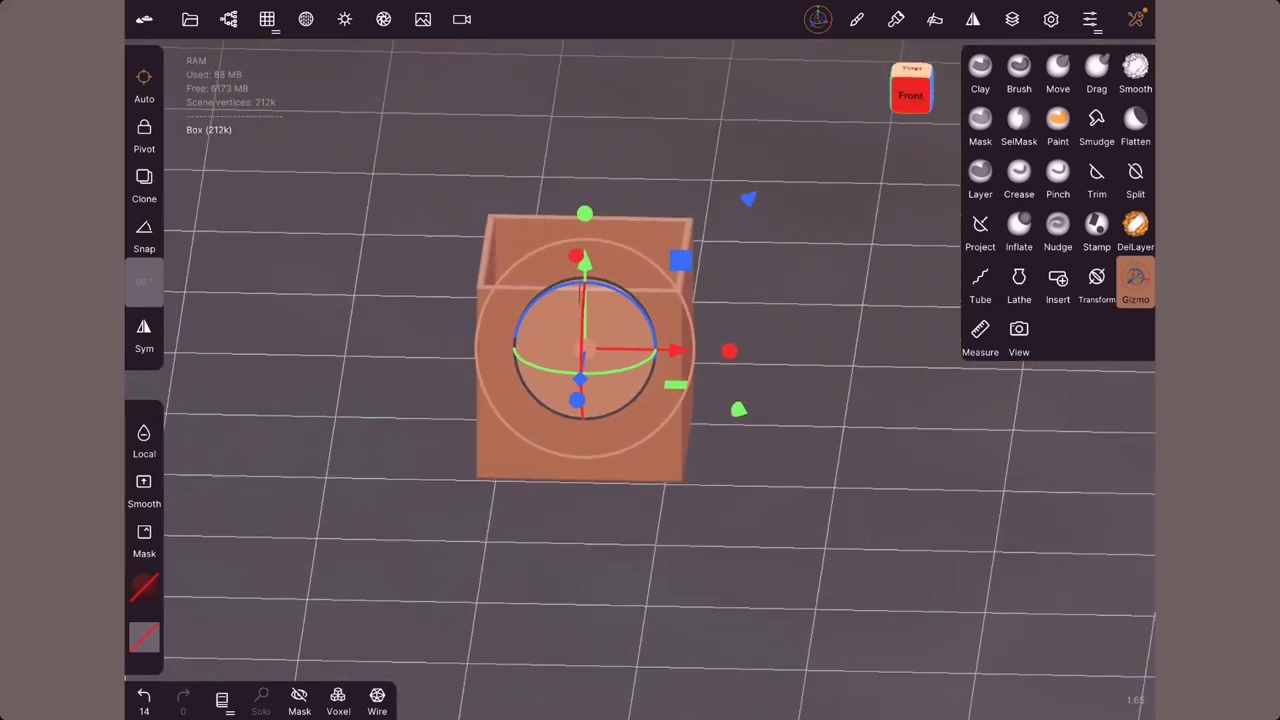
Step: Orbit to look down into the hollow box and review its material and Matcap shading settings
{"action": "left_click", "coordinate": [306, 19]}
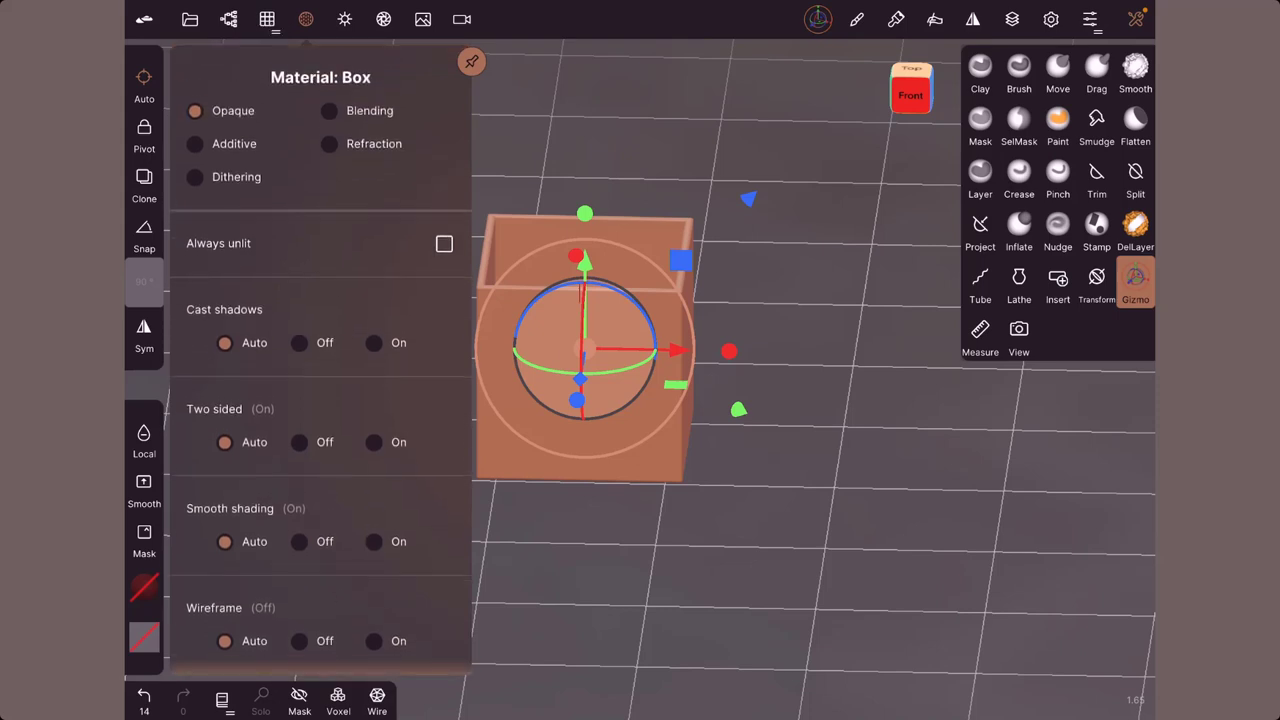
{"action": "left_click", "coordinate": [980, 70]}
{"action": "mouse_move", "coordinate": [788, 400]}
{"action": "left_mouse_down"}
{"action": "mouse_move", "coordinate": [716, 367]}
{"action": "mouse_move", "coordinate": [867, 242]}
{"action": "left_mouse_up"}
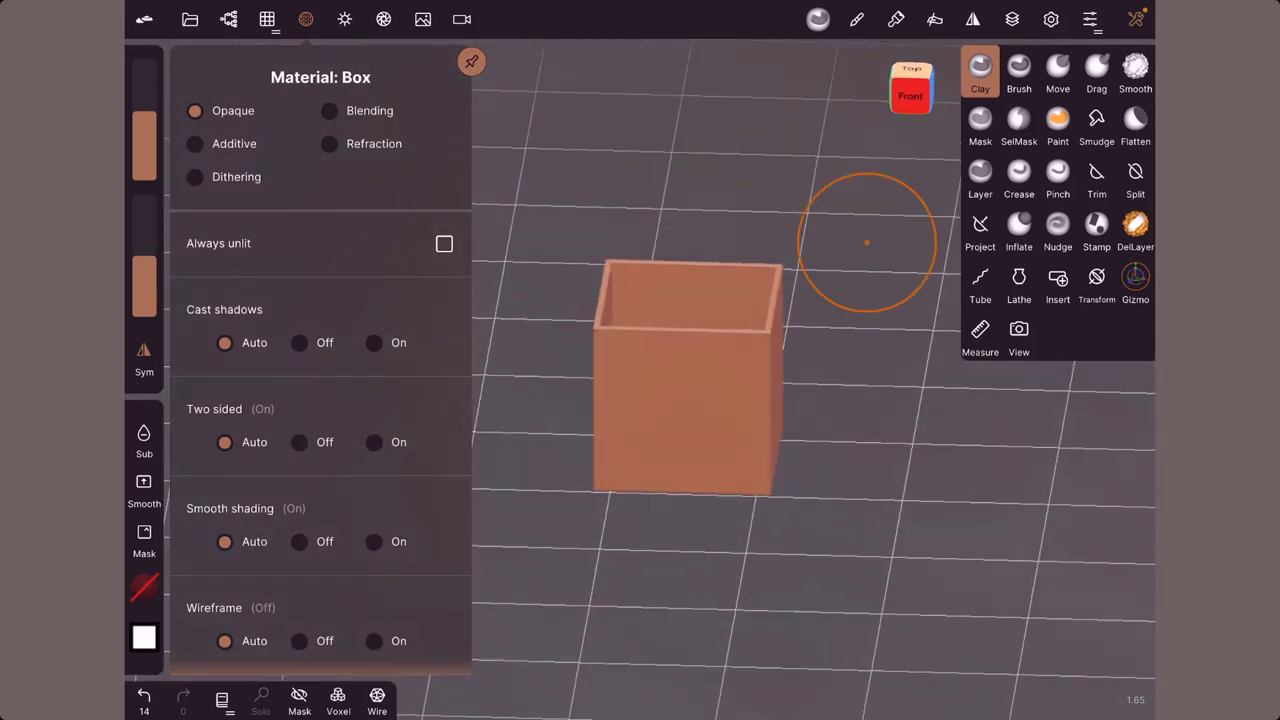
{"action": "left_click", "coordinate": [344, 19]}
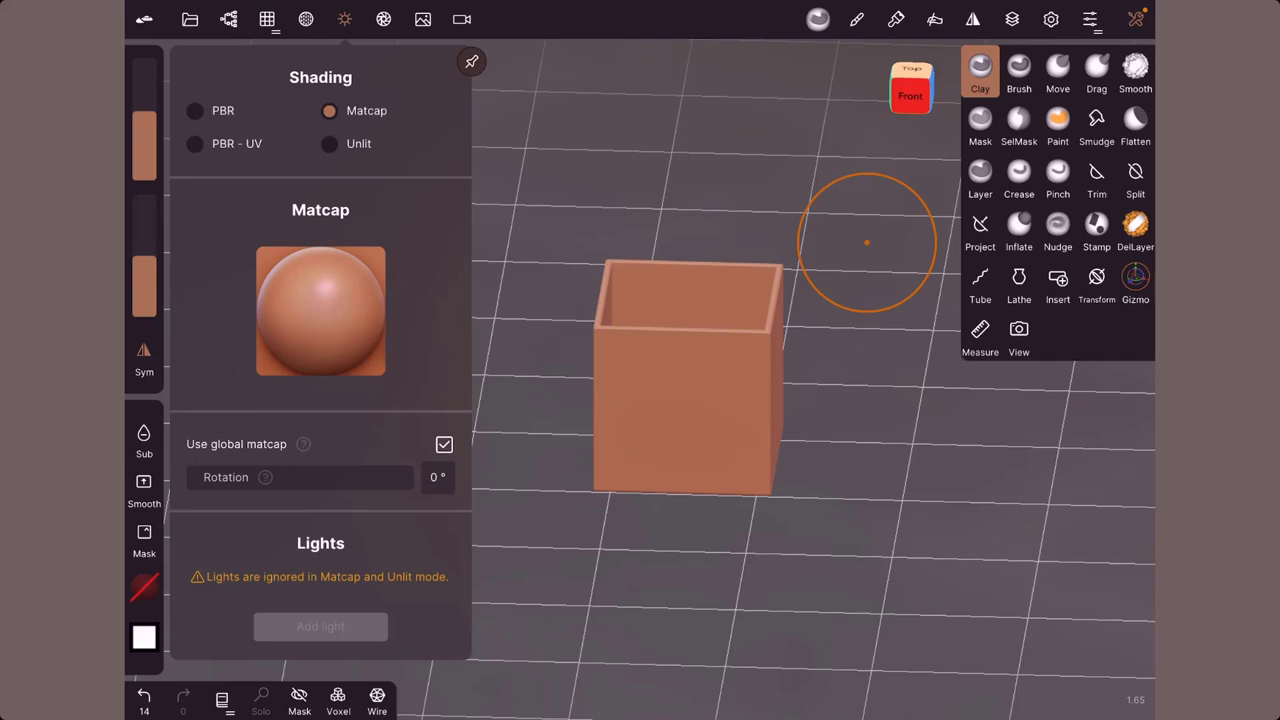
{"action": "left_click", "coordinate": [306, 19]}
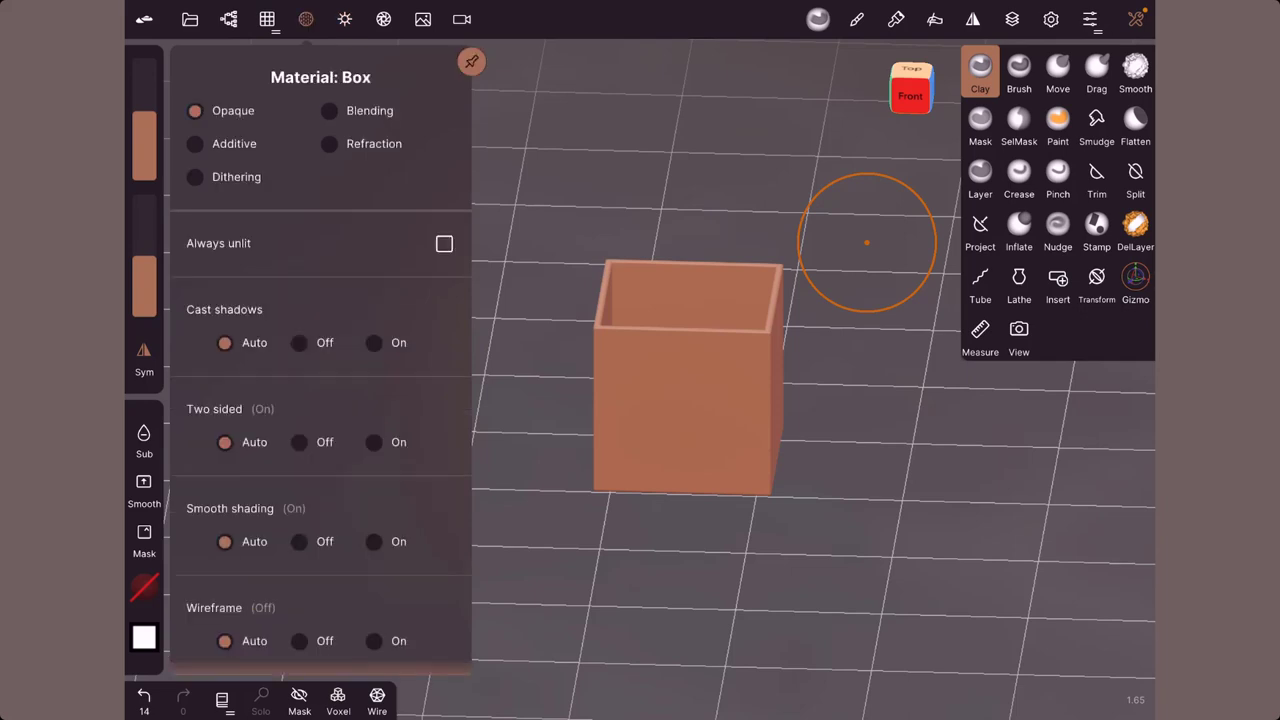
{"action": "left_click", "coordinate": [344, 19]}
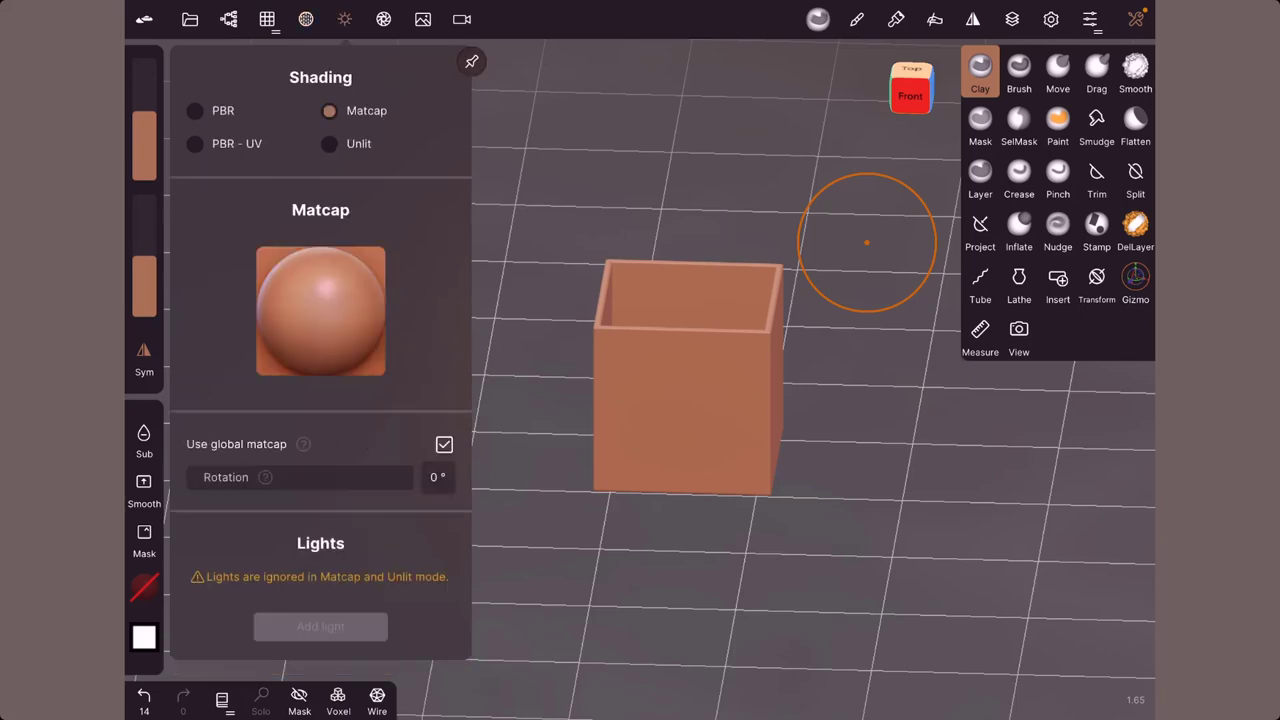
Step: Preview several matcaps on the box, including knacki_skin and matcap_clay_brown, settling on a white matcap
{"action": "left_click", "coordinate": [320, 310]}
{"action": "scroll", "coordinate": [320, 400], "scroll_direction": "down", "scroll_amount": 1}
{"action": "left_click", "coordinate": [372, 357]}
{"action": "left_click", "coordinate": [425, 390]}
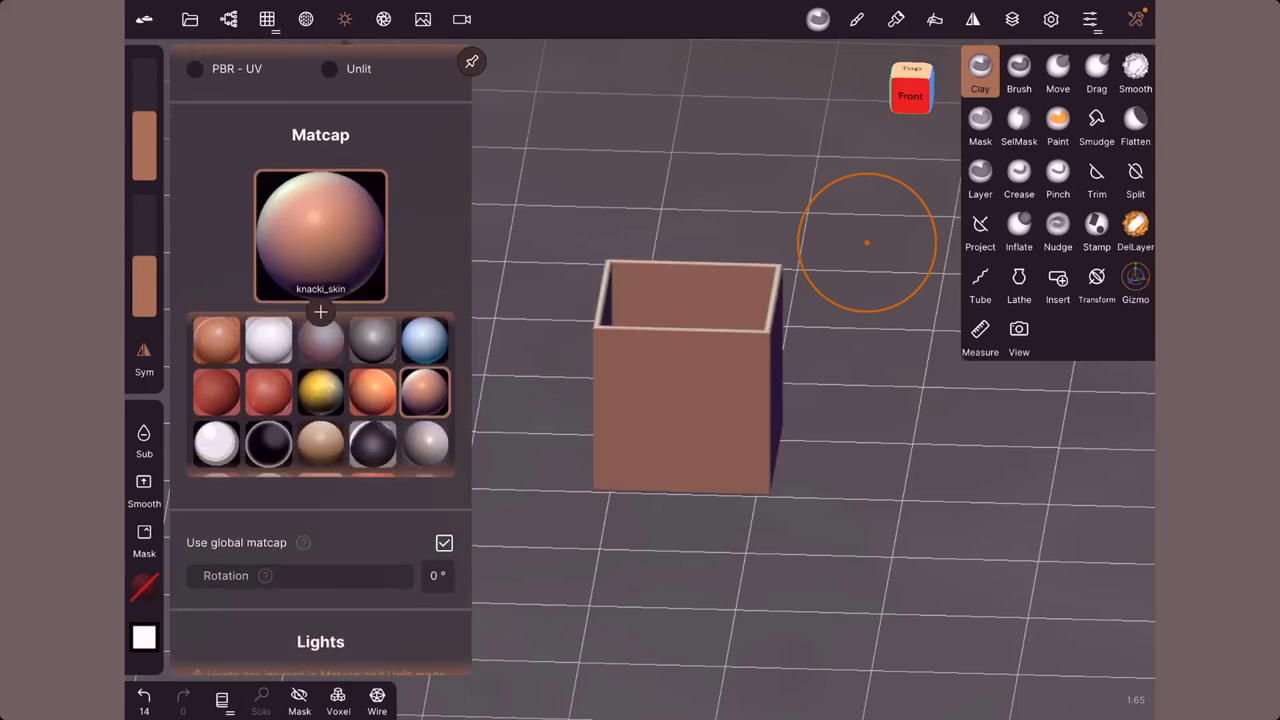
{"action": "scroll", "coordinate": [320, 400], "scroll_direction": "down", "scroll_amount": 1}
{"action": "left_click", "coordinate": [216, 420]}
{"action": "left_click", "coordinate": [268, 420]}
{"action": "left_click", "coordinate": [320, 420]}
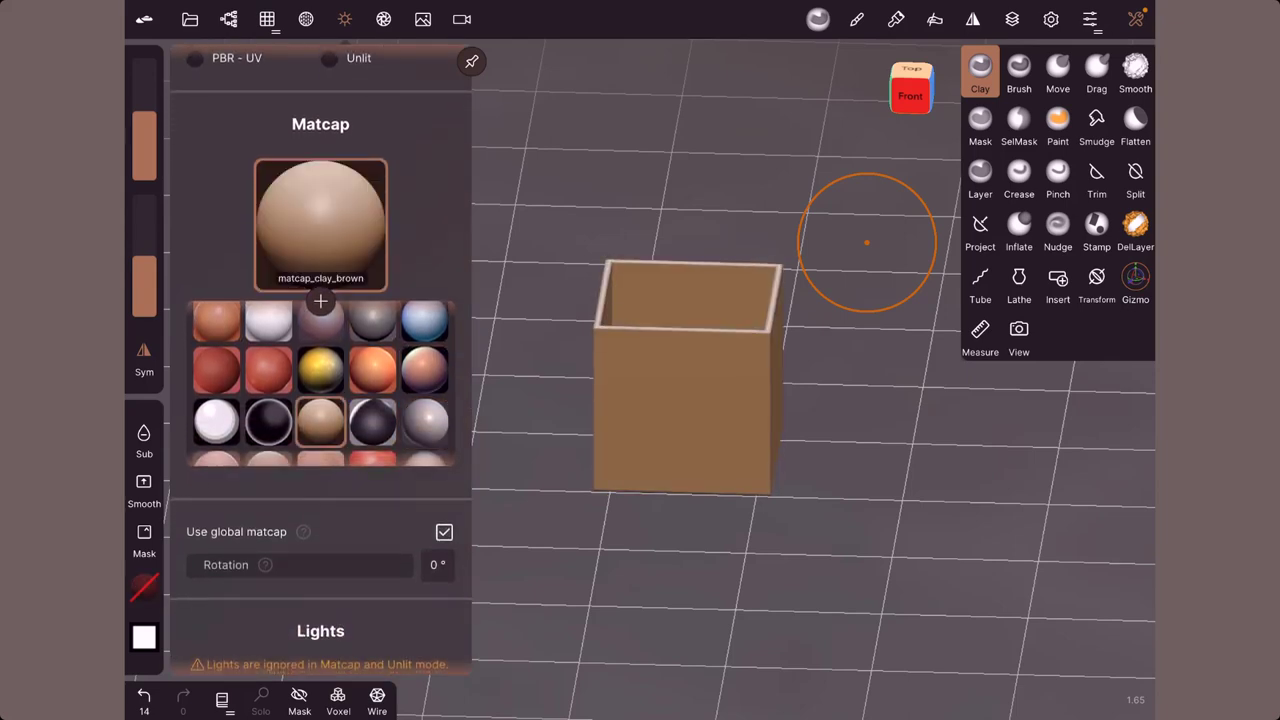
{"action": "left_click", "coordinate": [268, 420]}
{"action": "left_click", "coordinate": [216, 420]}
Step: Set the box's material to Refraction
{"action": "left_click_drag", "start_coordinate": [700, 250], "coordinate": [716, 369]}
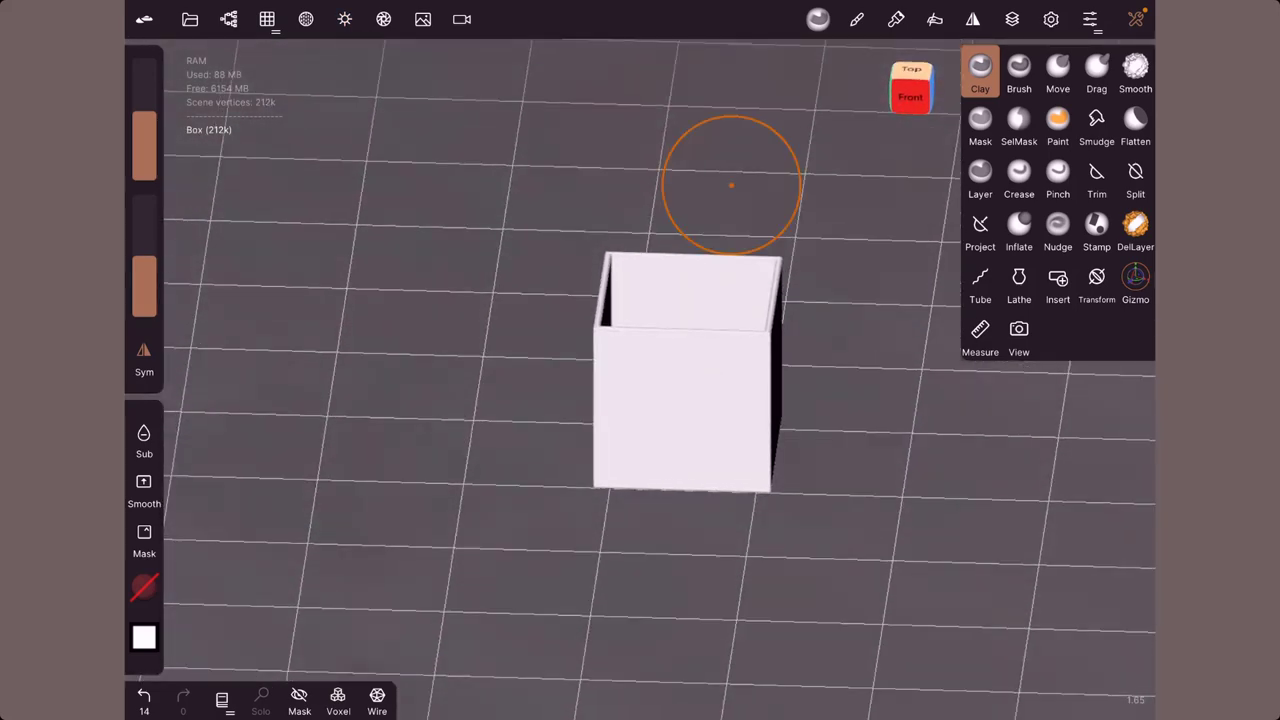
{"action": "left_click", "coordinate": [306, 19]}
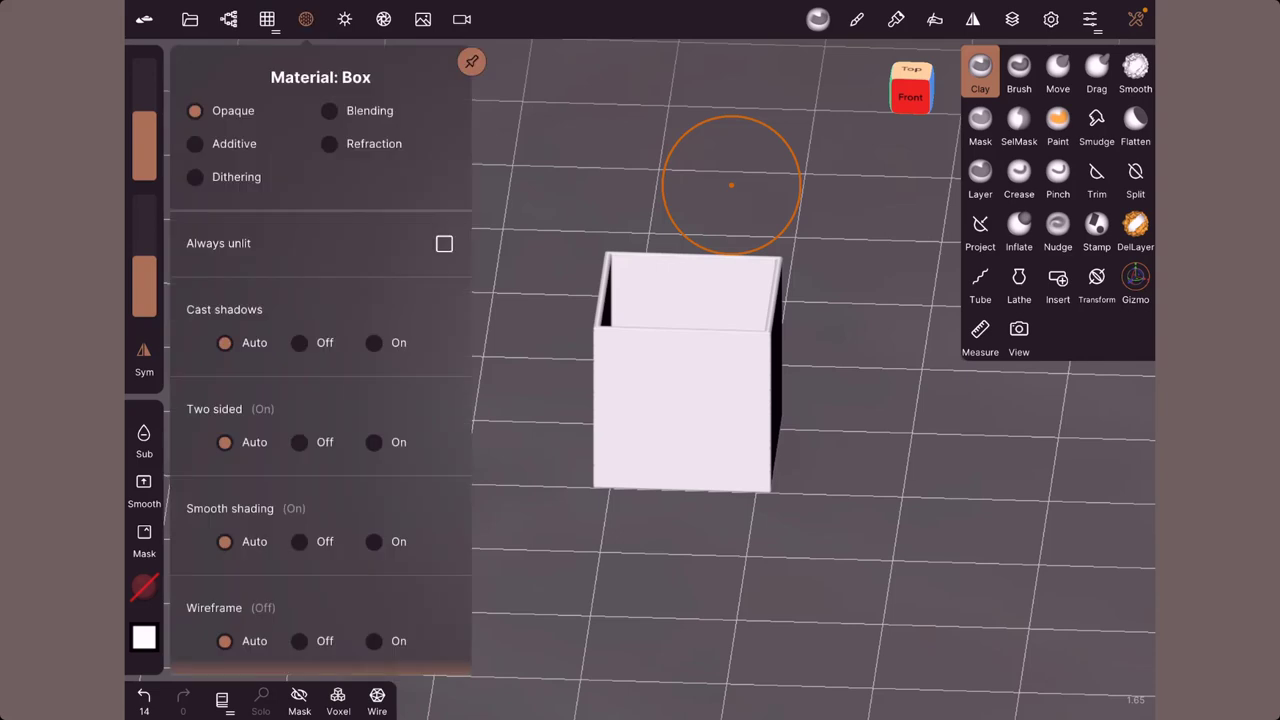
{"action": "left_click", "coordinate": [329, 143]}
Step: Switch the scene shading from Matcap to PBR environment lighting
{"action": "left_click", "coordinate": [344, 19]}
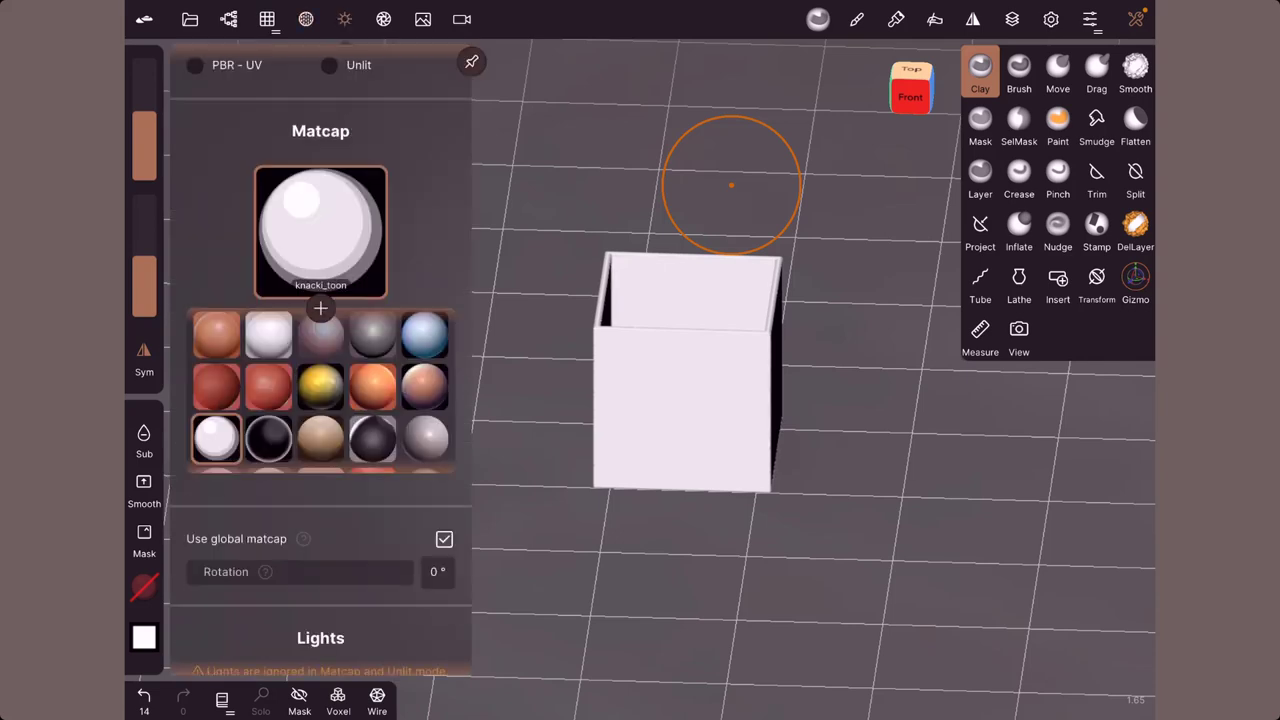
{"action": "scroll", "coordinate": [320, 300], "scroll_direction": "up", "scroll_amount": 2}
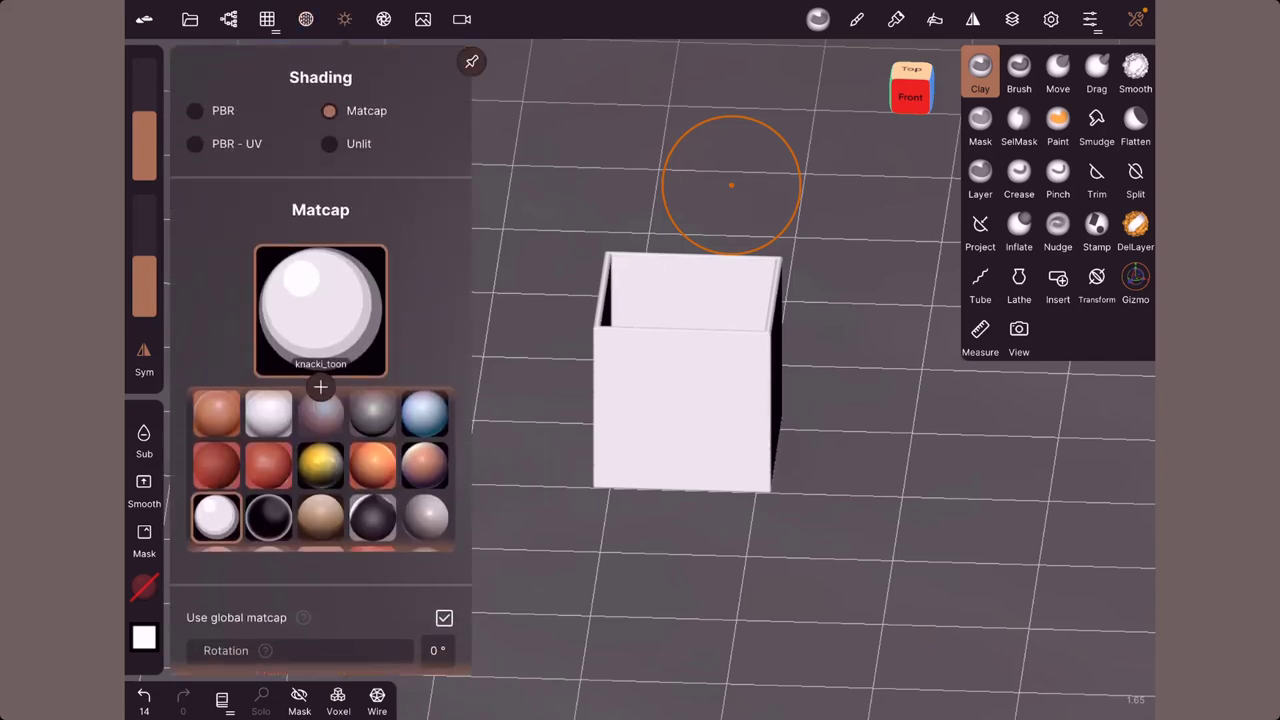
{"action": "left_click", "coordinate": [195, 110]}
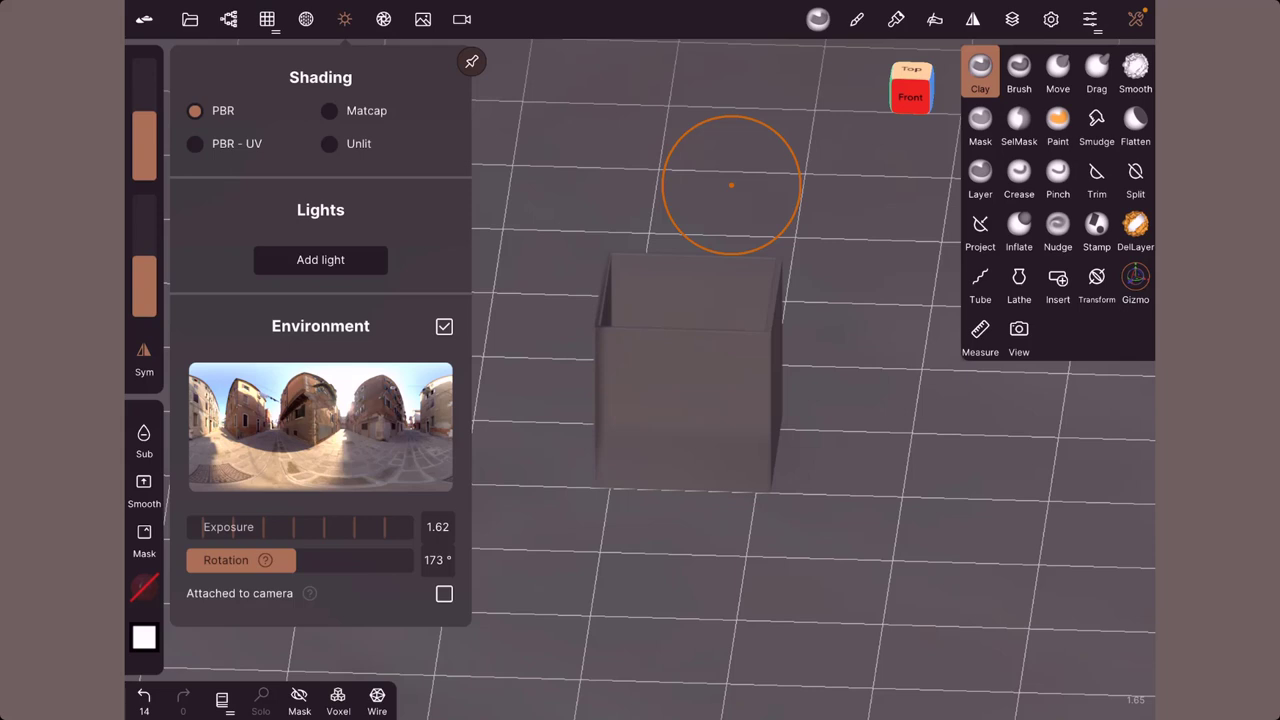
Step: Show the Material: Box panel with Refraction and index of refraction 1.33
{"action": "left_click", "coordinate": [306, 19]}
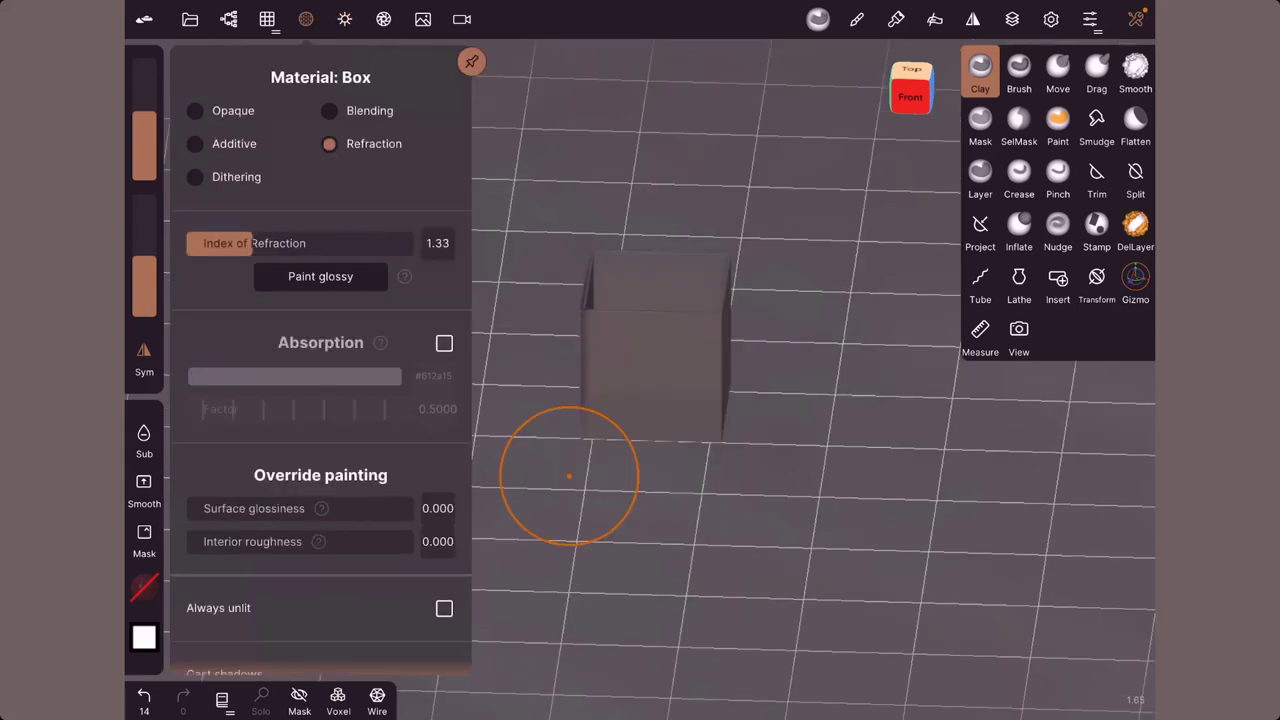